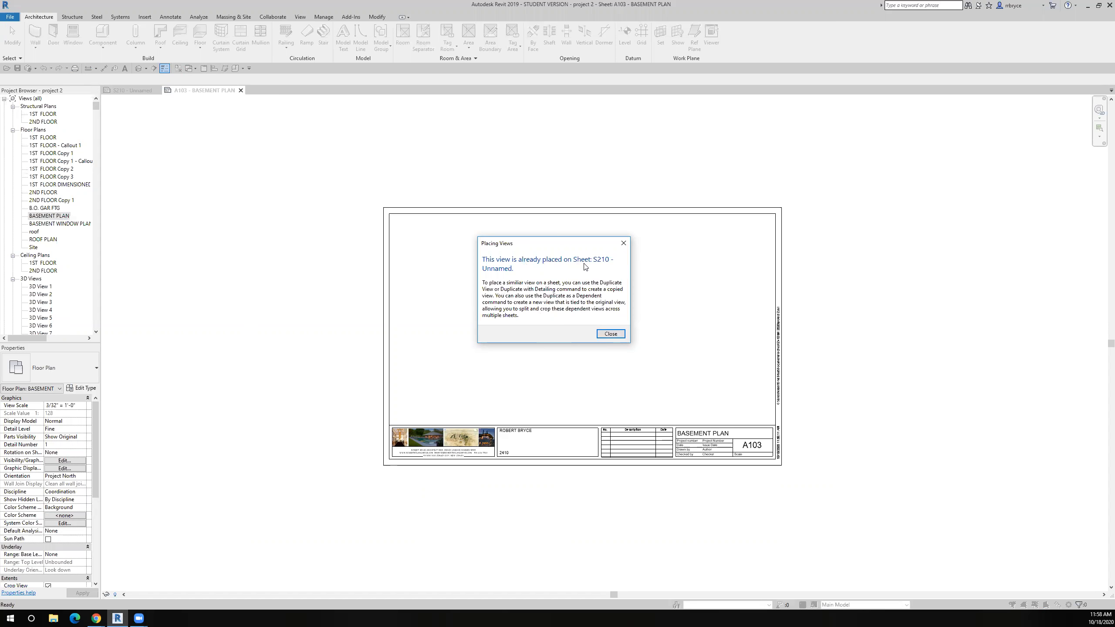
Dismiss the view placement notice and check the basement plan on sheet S210 against the empty sheet A103
left_click(610, 333)
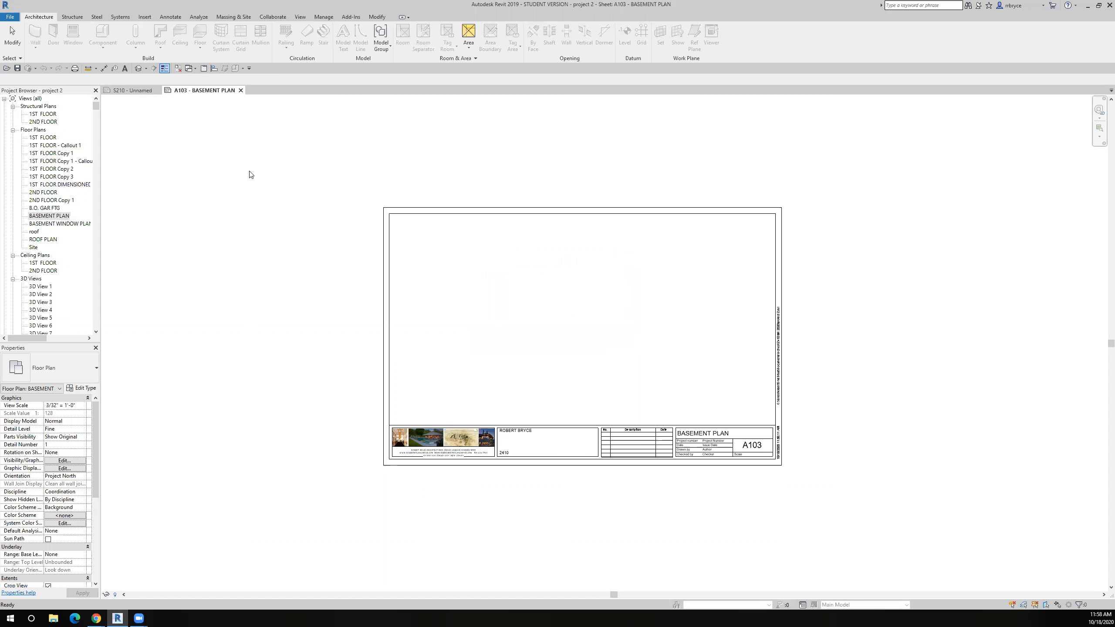
left_click(136, 91)
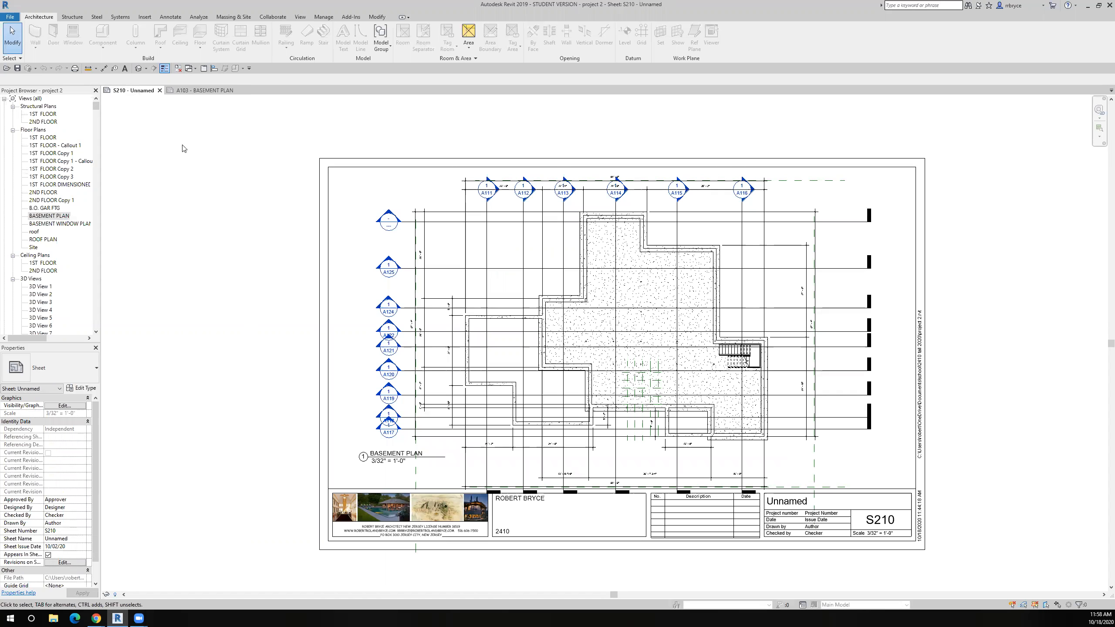
left_click(203, 91)
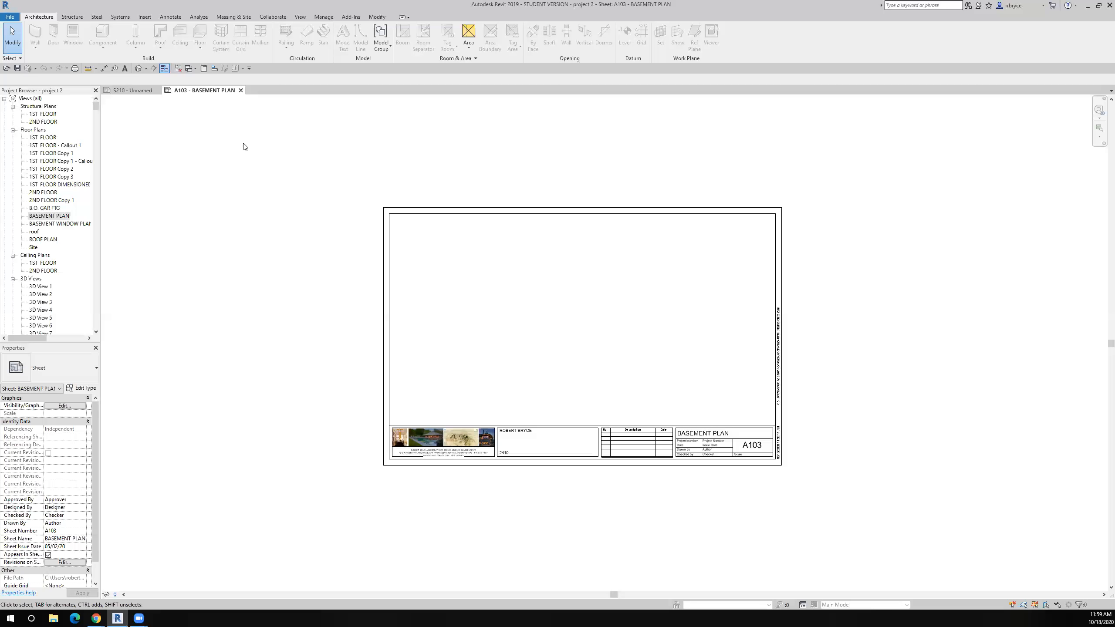
Delete the empty sheet A103 - BASEMENT PLAN from the project's sheet list
scroll(31, 281, "down", 13)
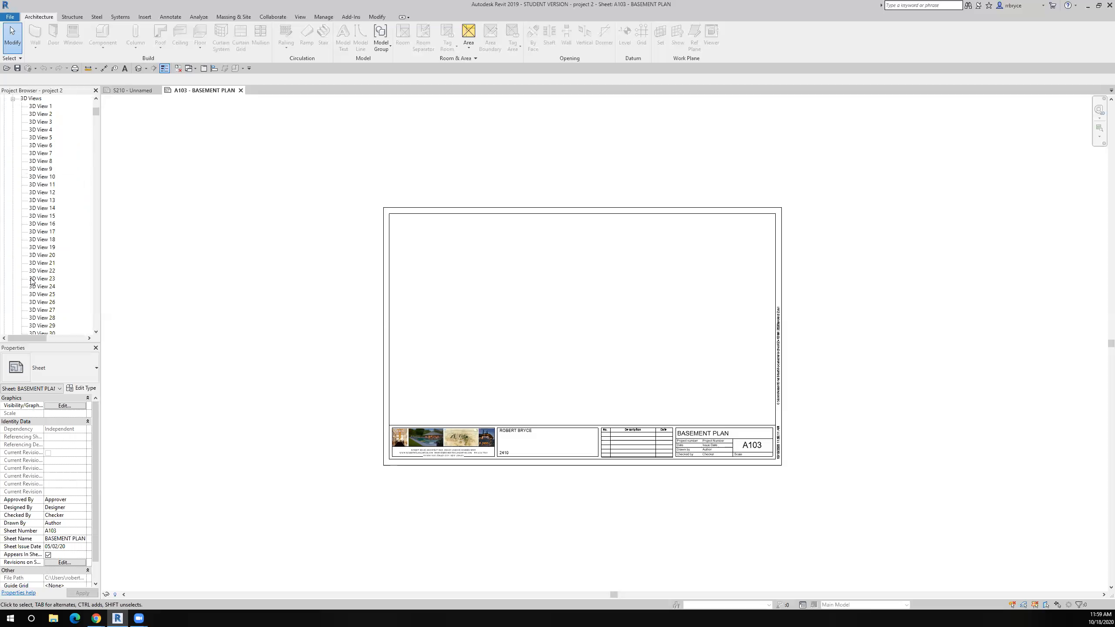
scroll(31, 281, "down", 12)
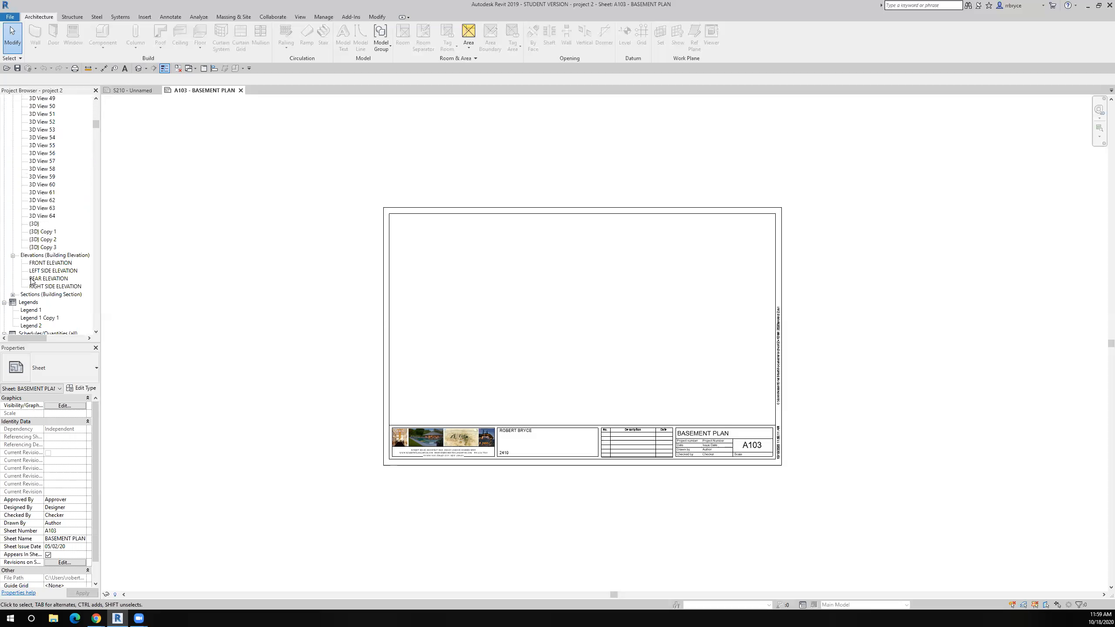
scroll(31, 282, "down", 2)
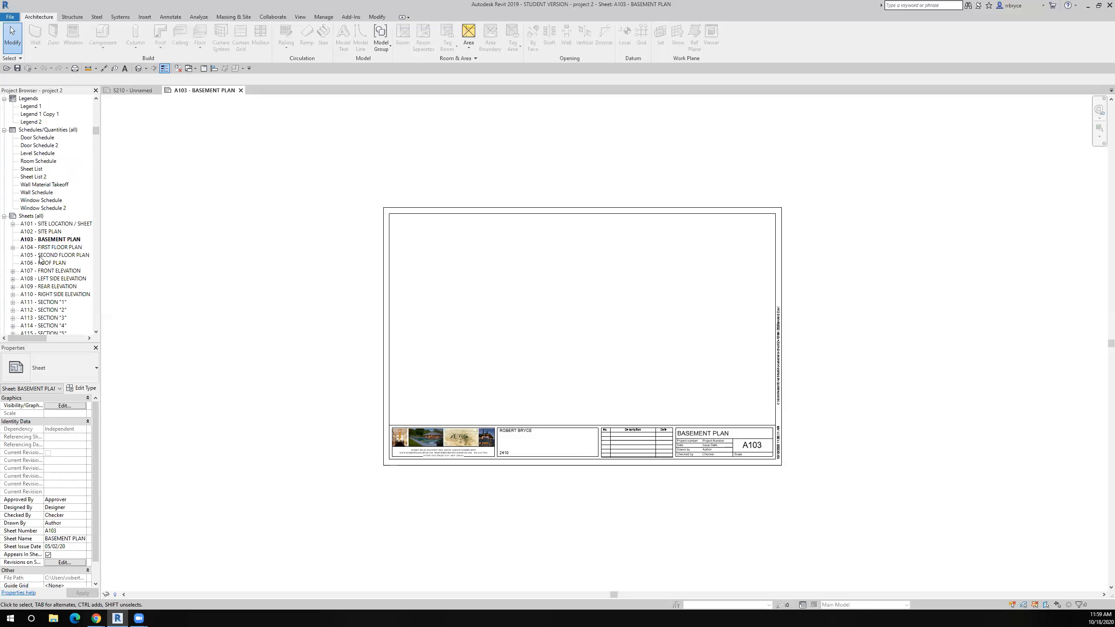
right_click(47, 241)
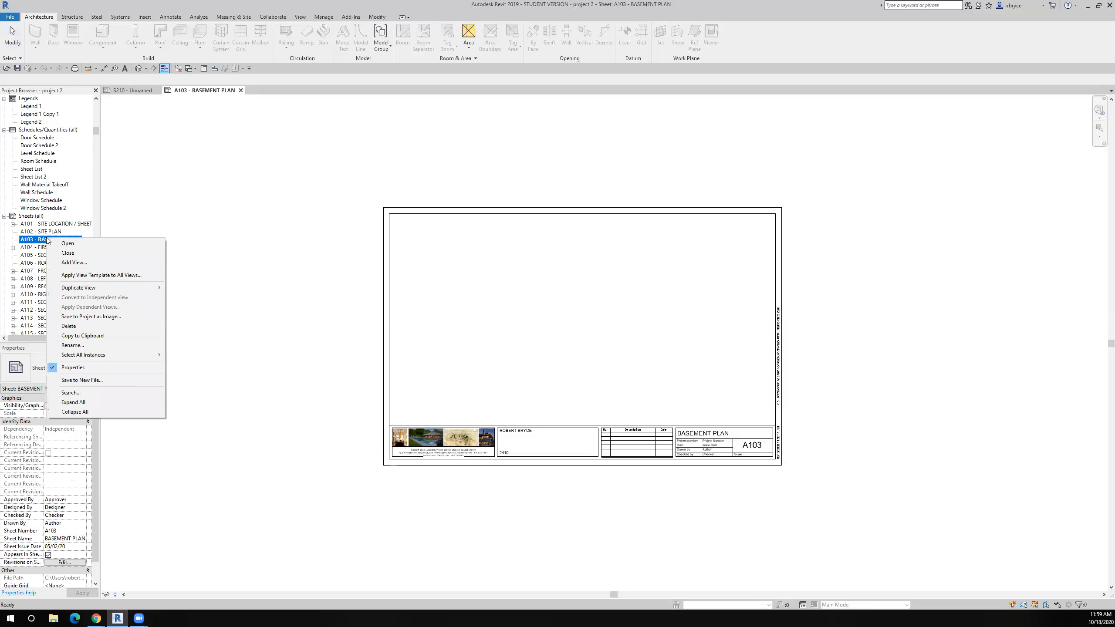
left_click(117, 326)
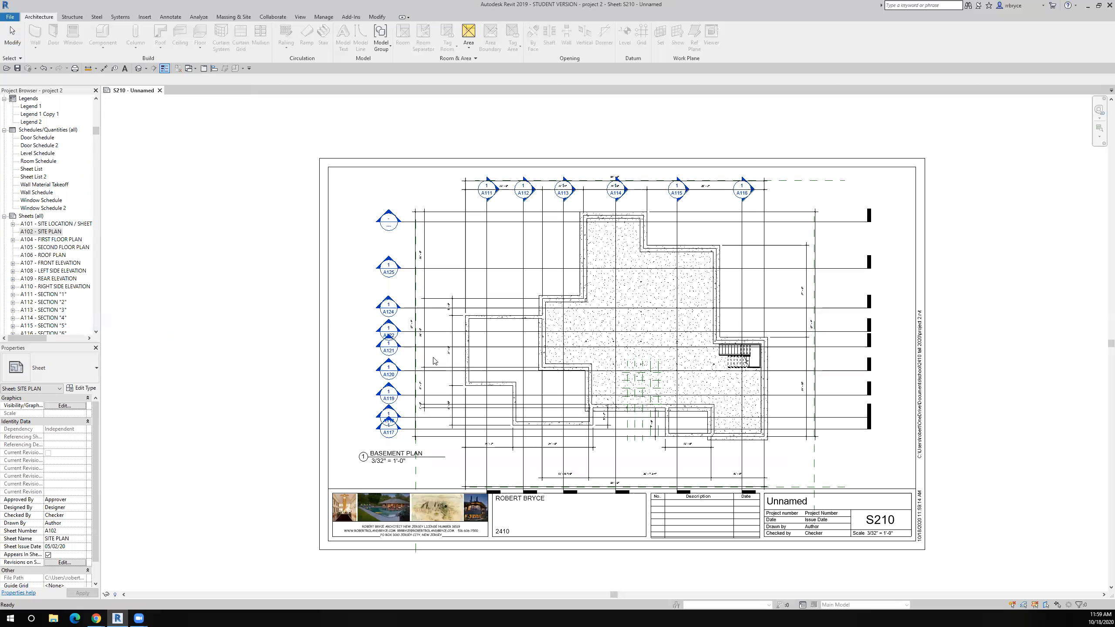
Change the number of sheet S210 in its title block to A103
left_click(871, 520)
left_click(870, 521)
left_click(870, 520)
type("A103")
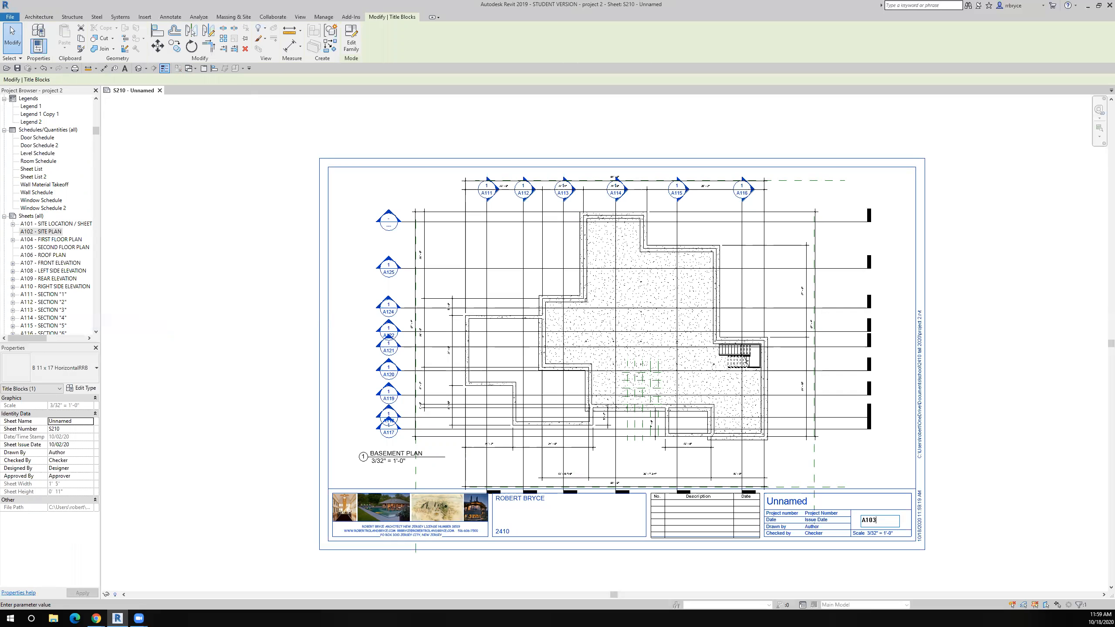
left_click(837, 500)
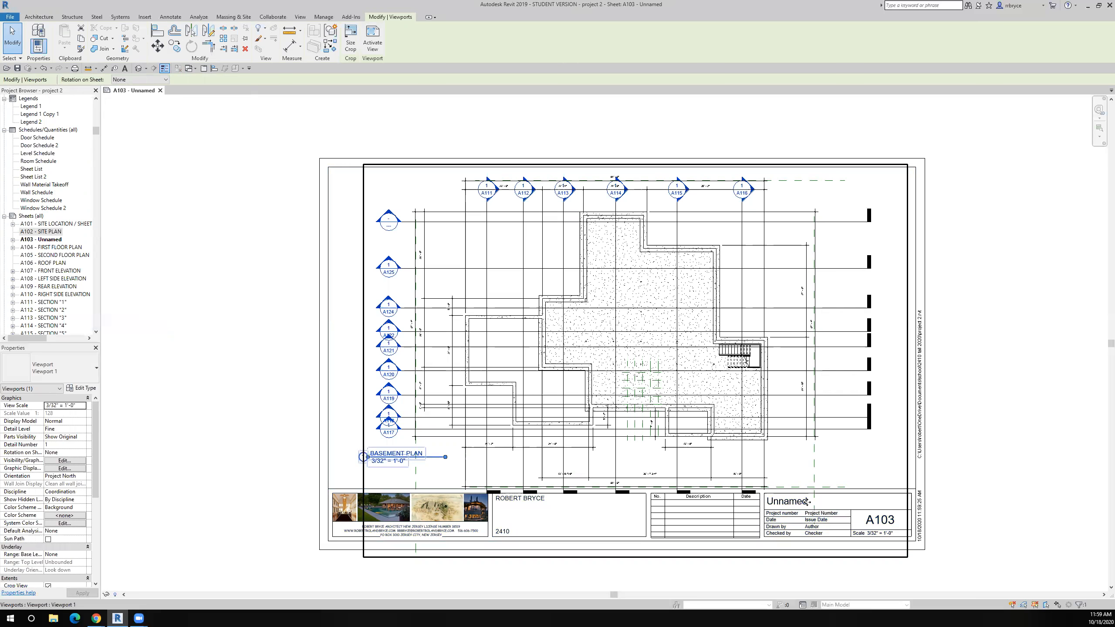
double_click(807, 502)
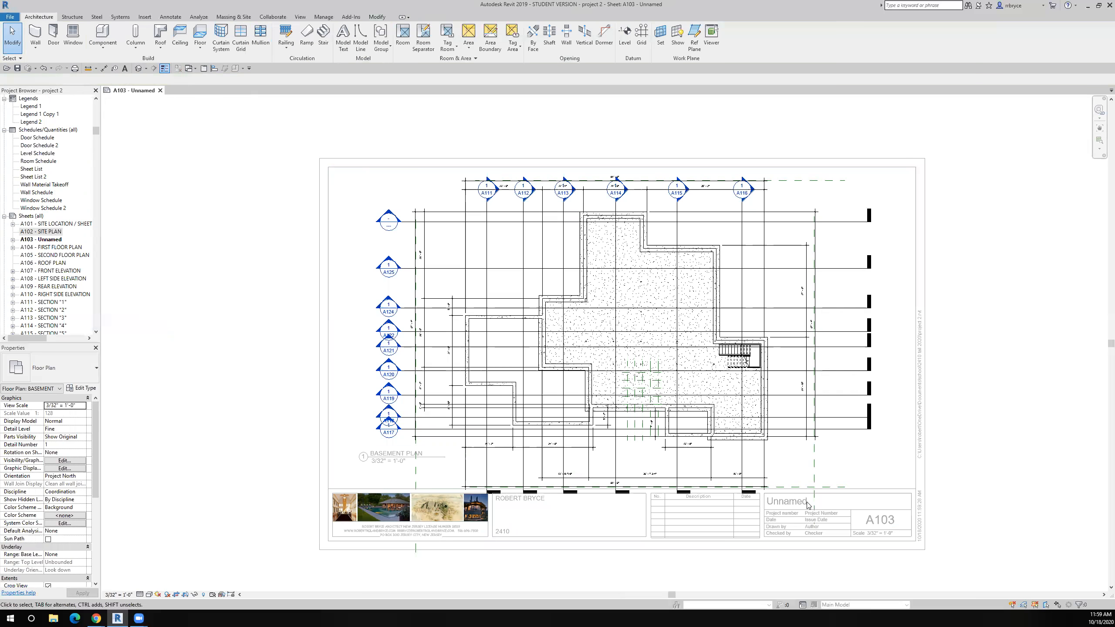
right_click(941, 420)
left_click(966, 450)
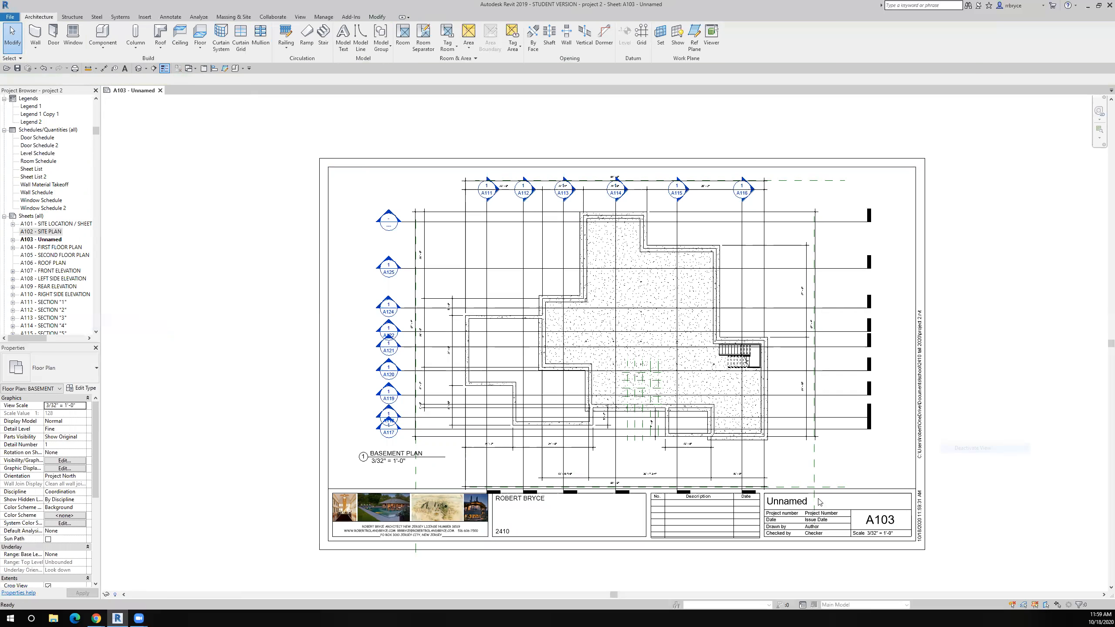
Rename the unnamed sheet in its title block as BASEMENT PLAN
left_click(796, 505)
left_click(795, 504)
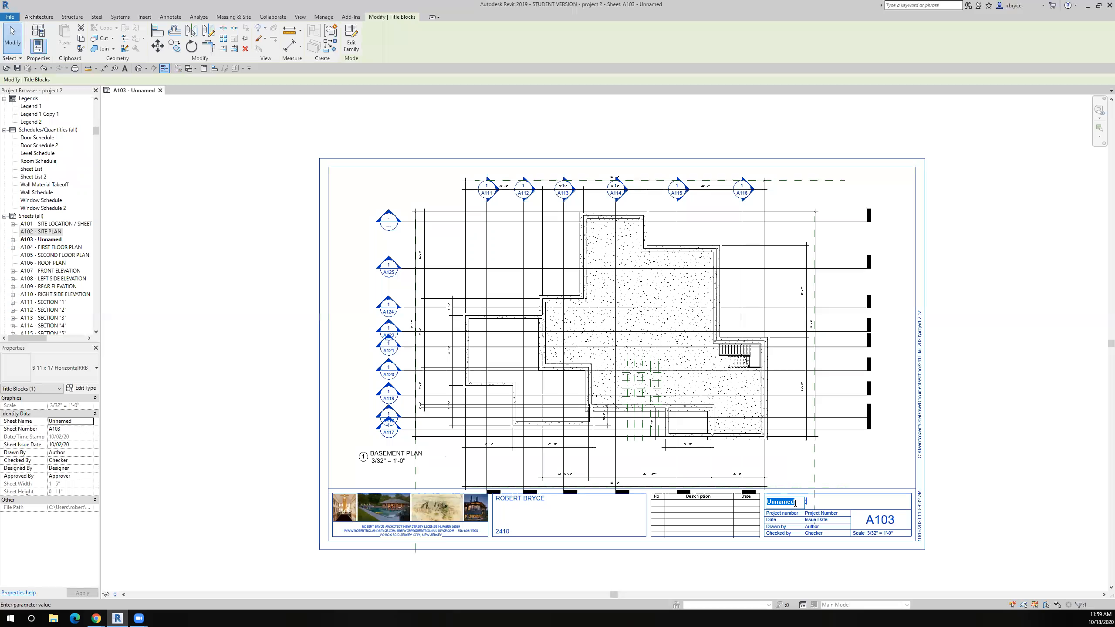
type("BASEMENT PLAN")
key("Return")
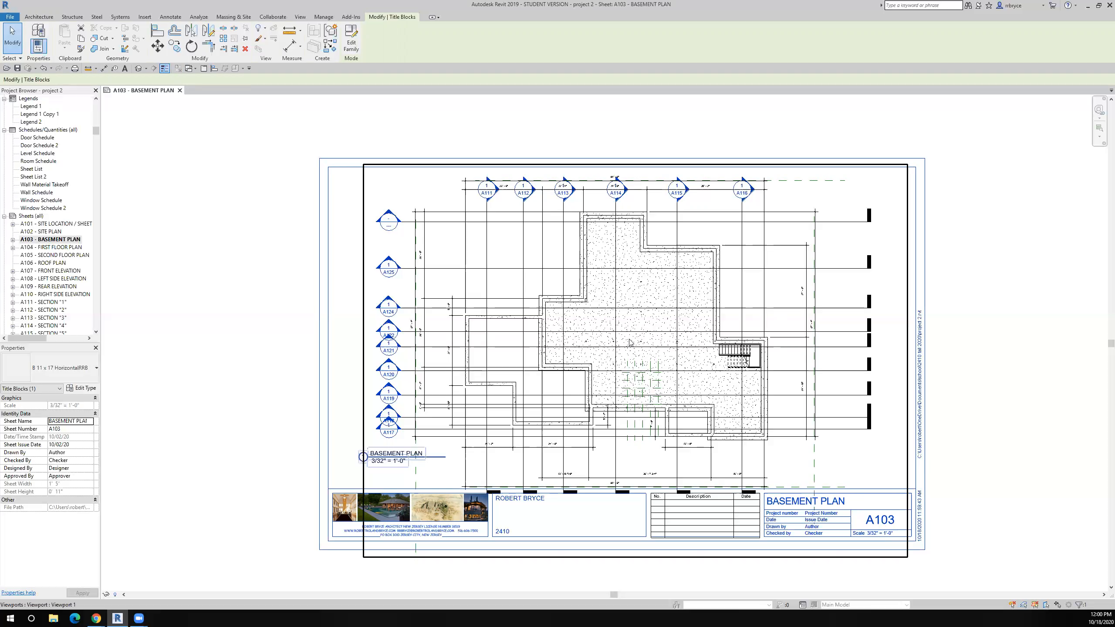
Activate the basement plan view on sheet A103 so it can be edited in place
scroll(630, 344, "up", 5)
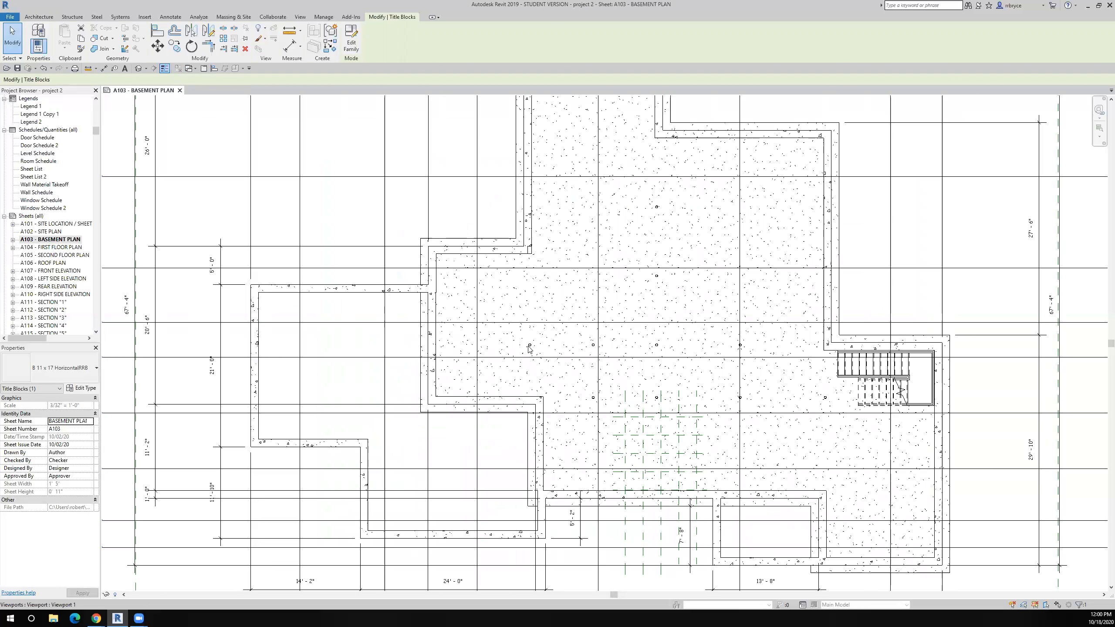
scroll(529, 349, "up", 2)
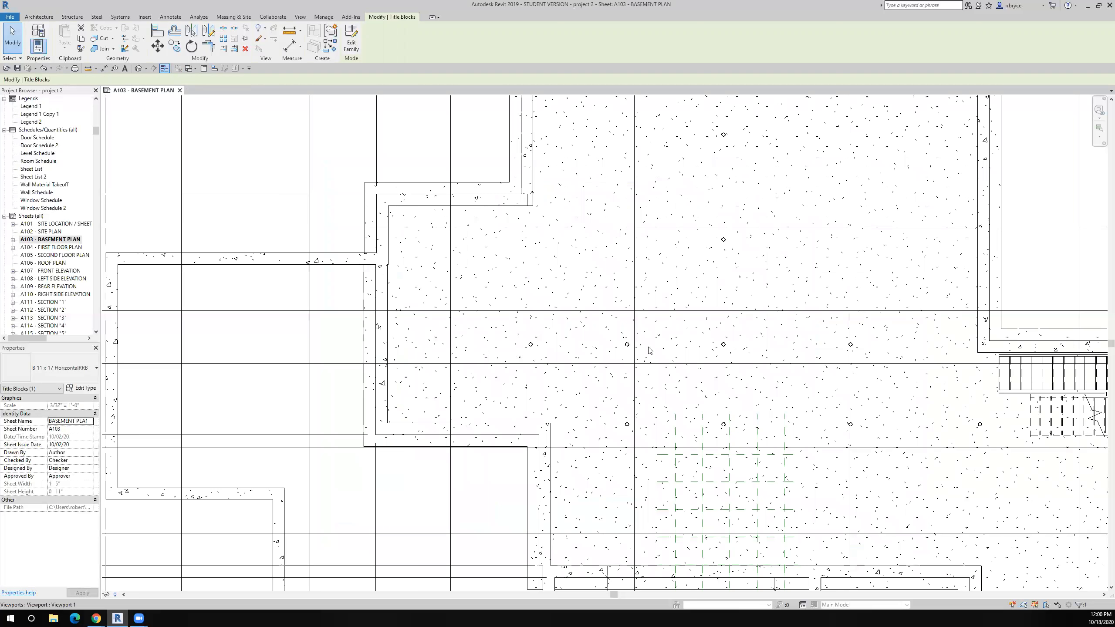
scroll(624, 385, "down", 3)
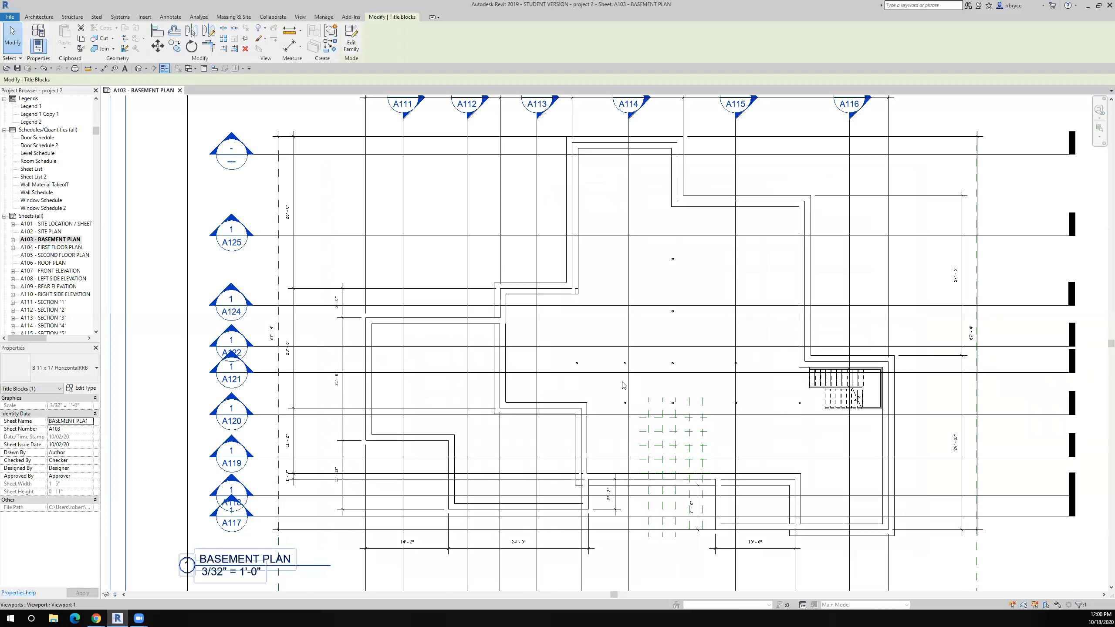
right_click(589, 383)
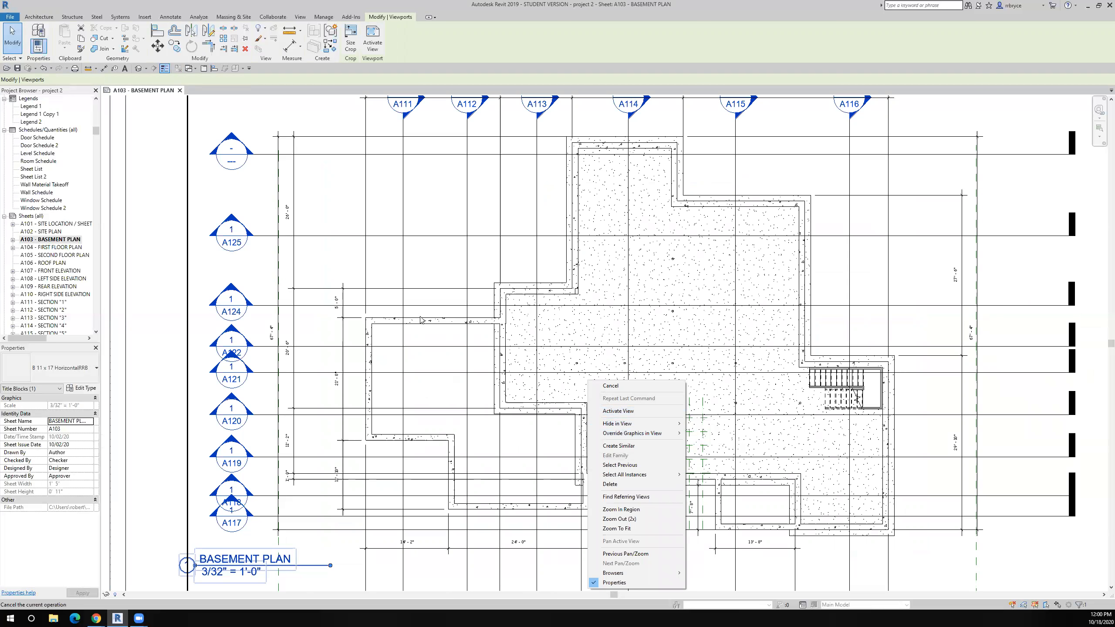
left_click(611, 412)
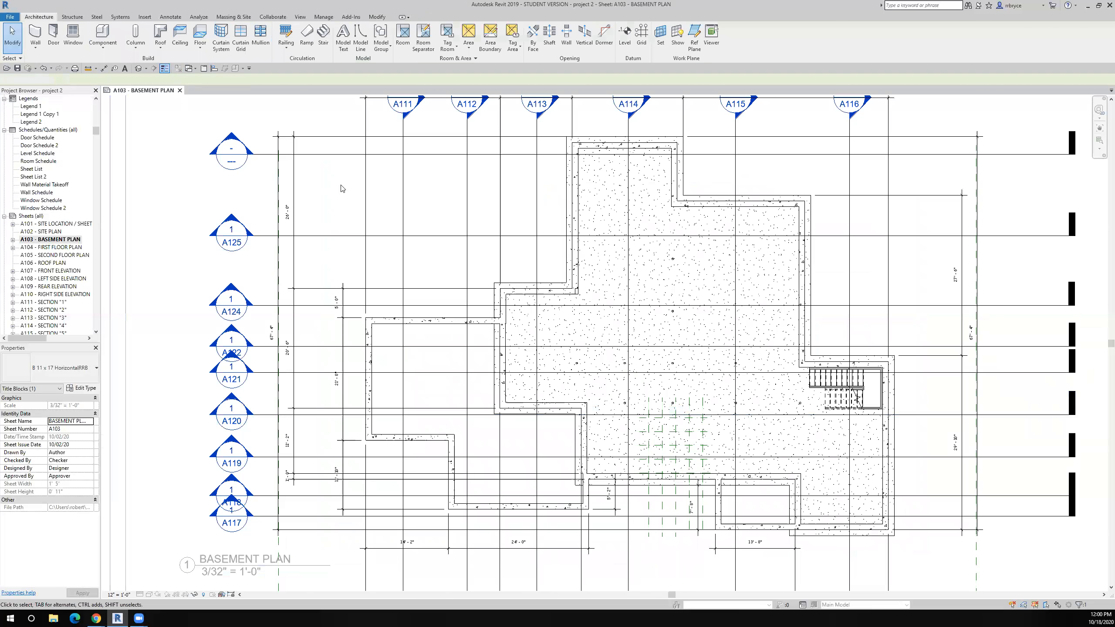
Start an aligned dimension string at the west basement wall's faces and continue it through the first two pipe columns of the upper row
left_click(103, 69)
scroll(496, 329, "up", 2)
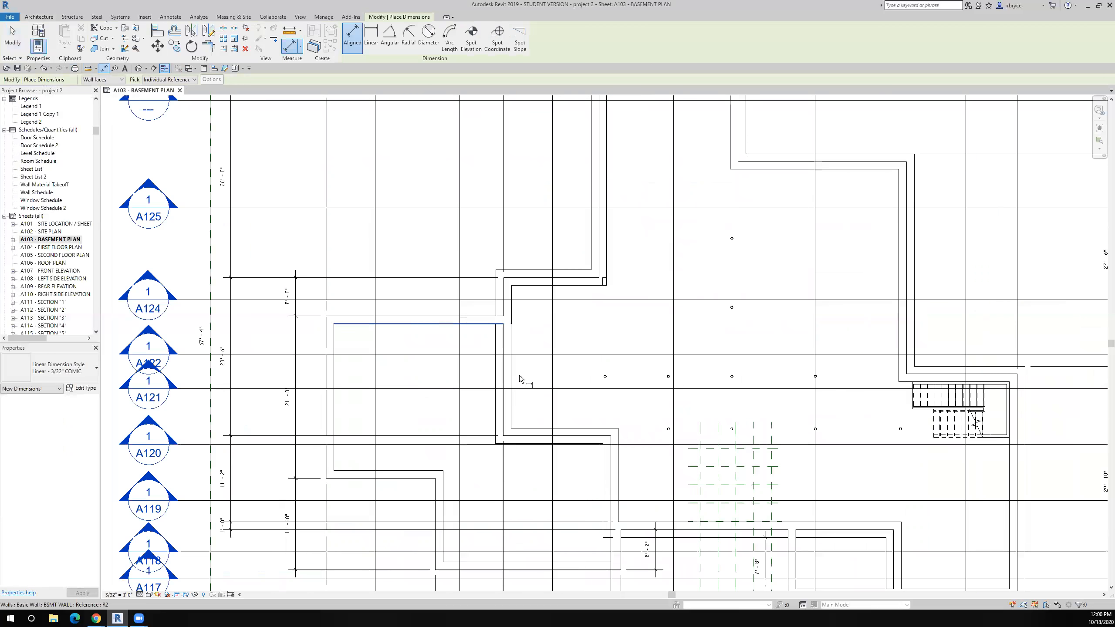
left_click(511, 376)
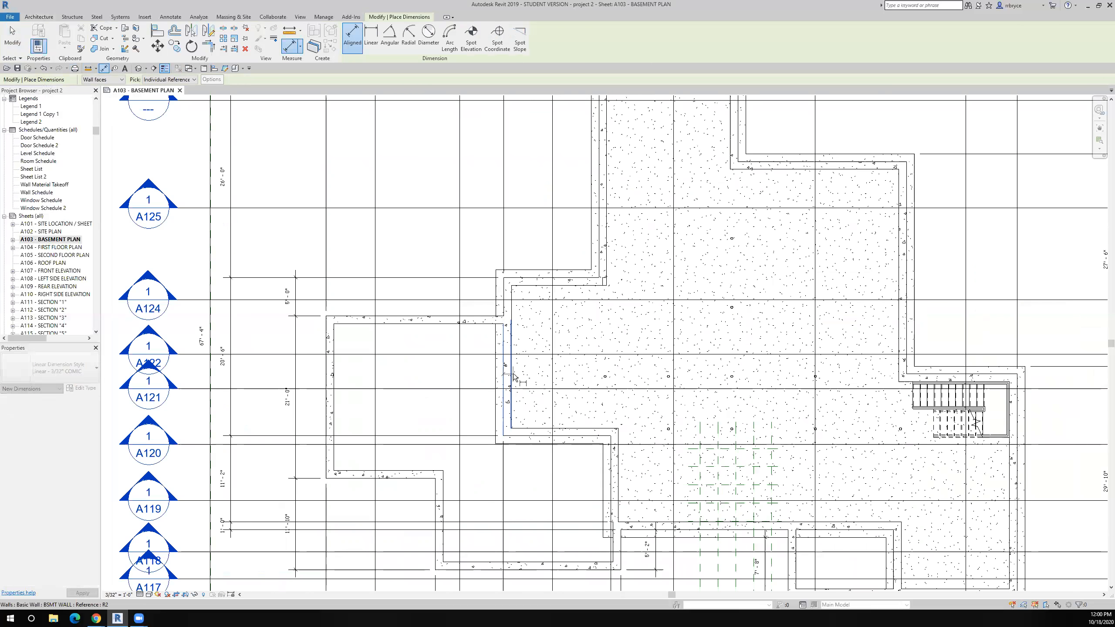
scroll(615, 386, "up", 2)
scroll(604, 377, "up", 4)
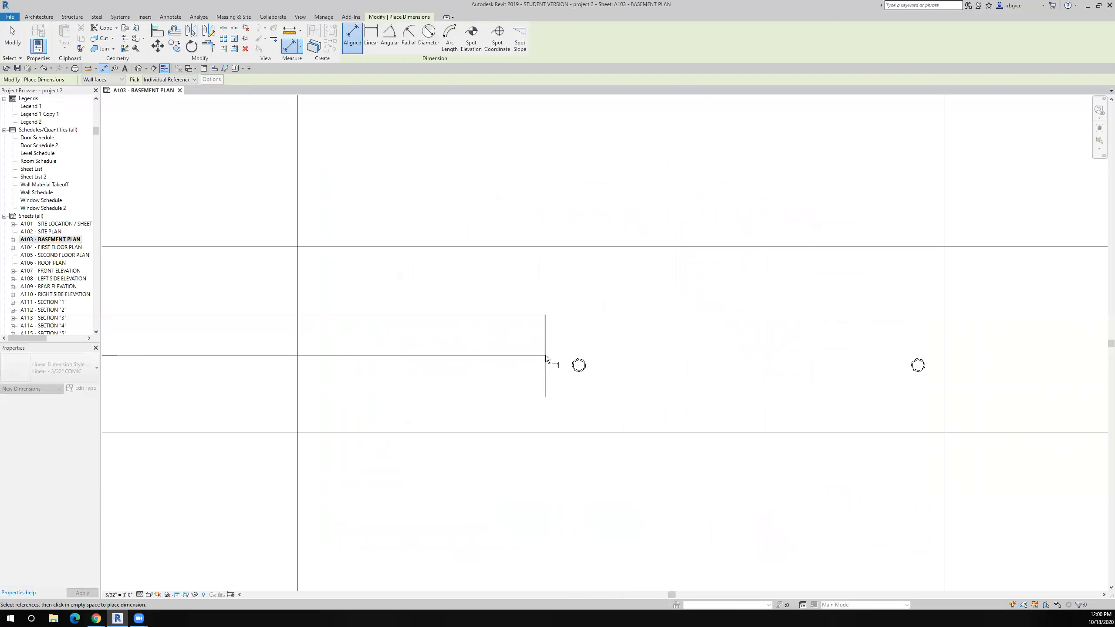
scroll(599, 371, "down", 3)
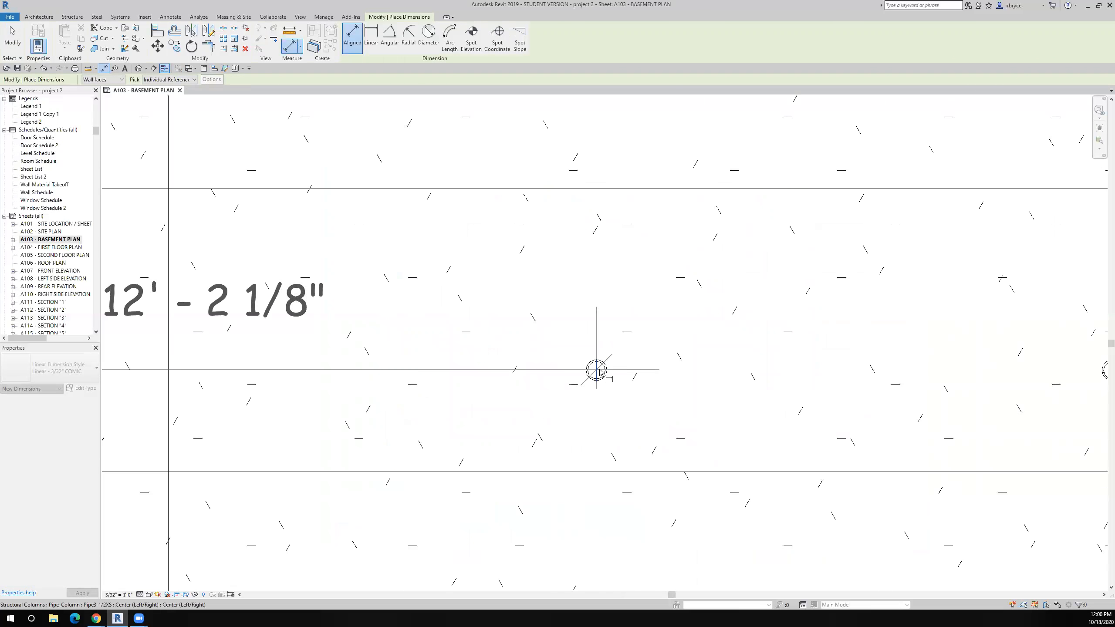
left_click(600, 370)
scroll(600, 369, "down", 2)
scroll(703, 378, "up", 2)
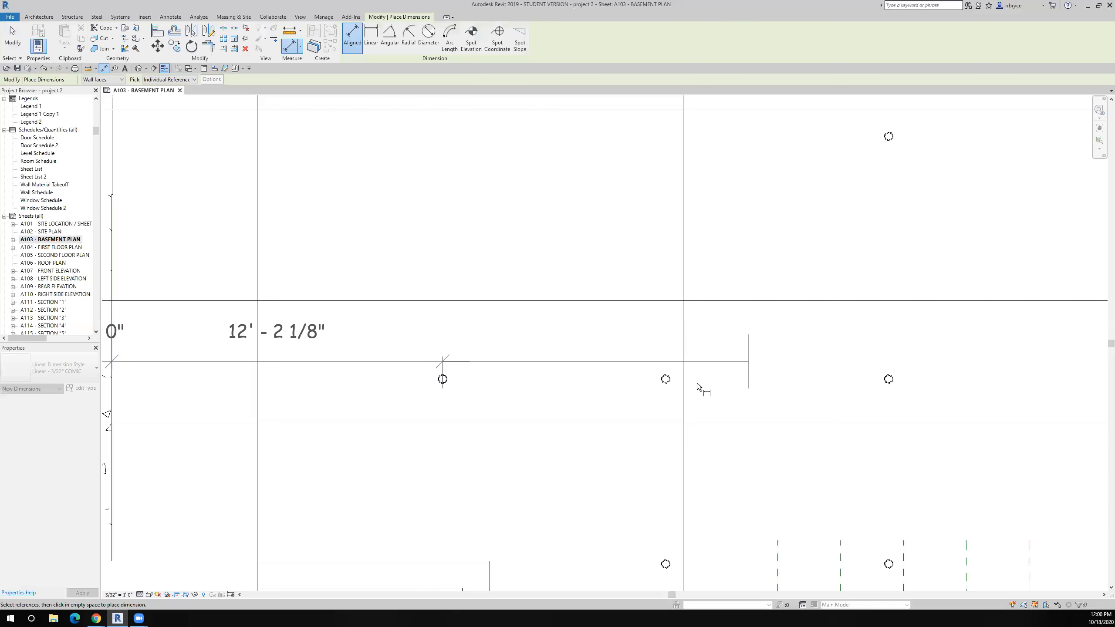
left_click(666, 380)
scroll(756, 361, "down", 3)
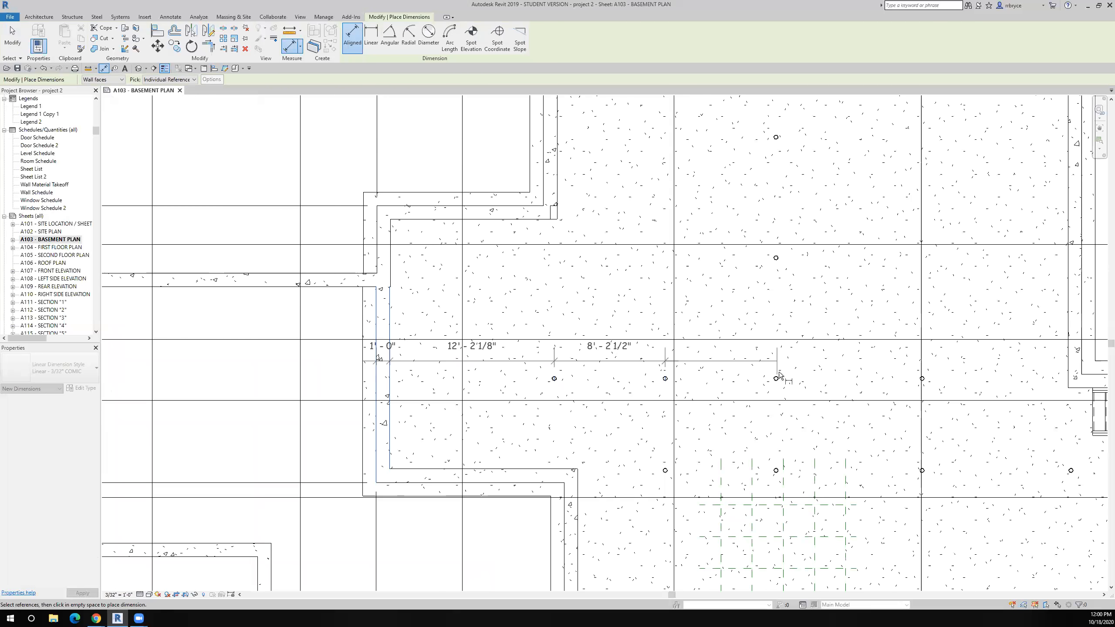
Extend the dimension string to the centers of the third and fourth pipe columns in the same row
scroll(777, 361, "up", 4)
left_click(775, 402)
scroll(776, 402, "down", 3)
middle_click_drag(878, 389, 706, 369)
scroll(667, 390, "up", 3)
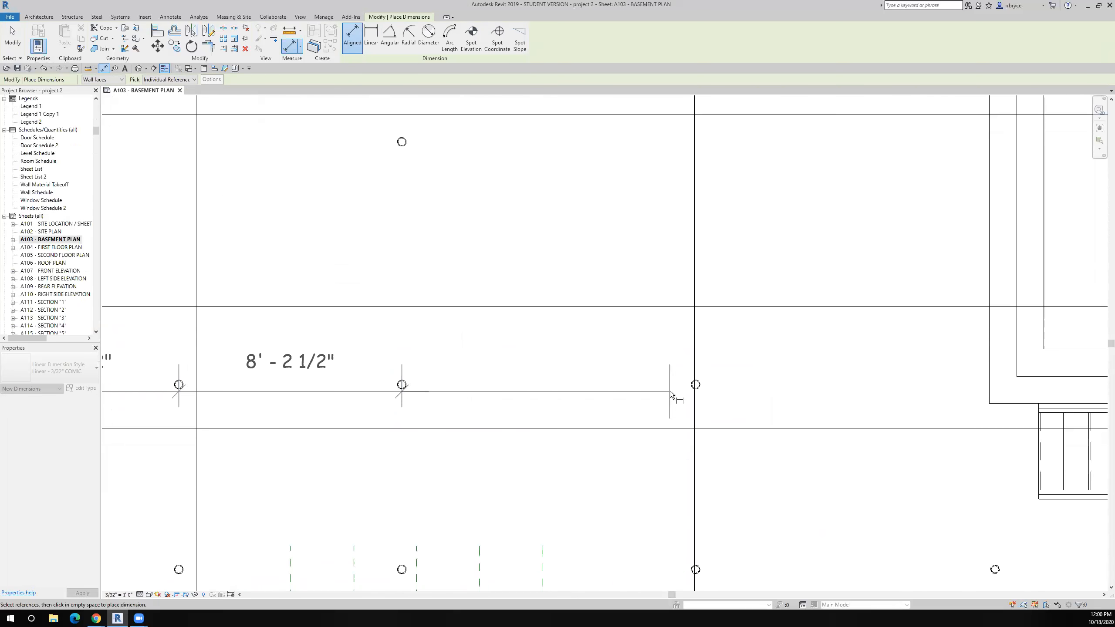
left_click(696, 385)
Finish the dimension string at the faces of the east basement wall and place it just above the column row
scroll(697, 385, "down", 3)
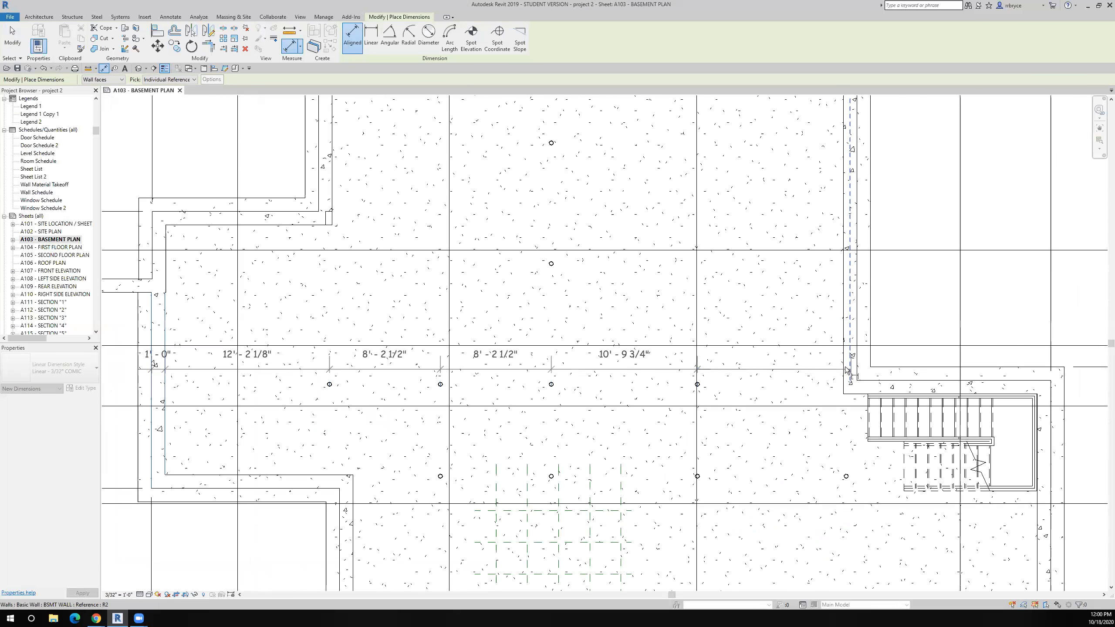
left_click(845, 367)
left_click(856, 359)
scroll(855, 357, "down", 3)
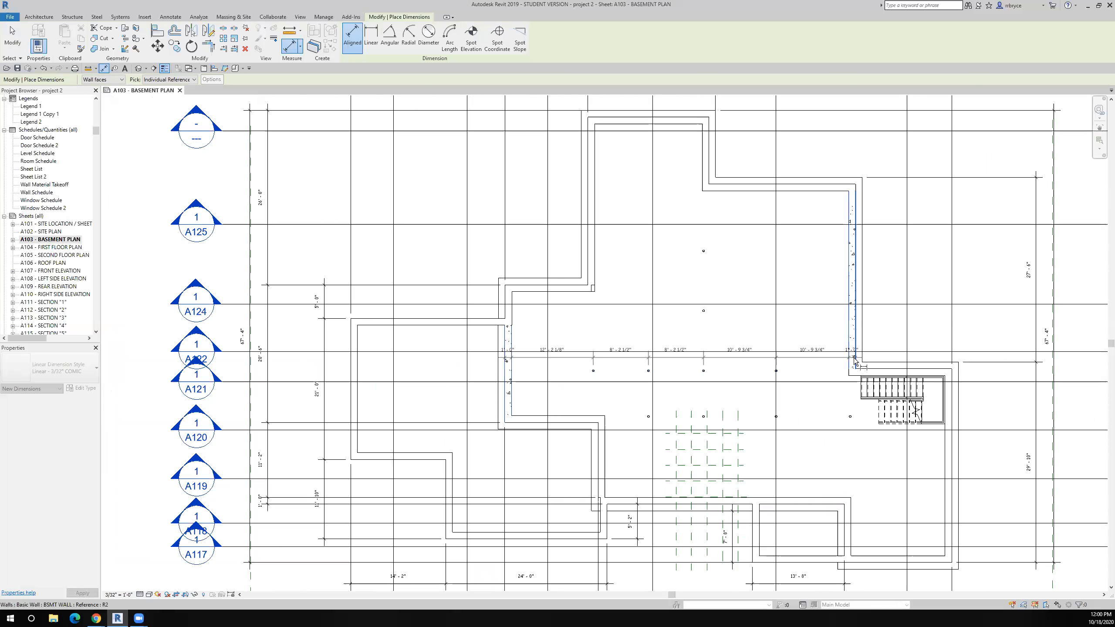
left_click(884, 350)
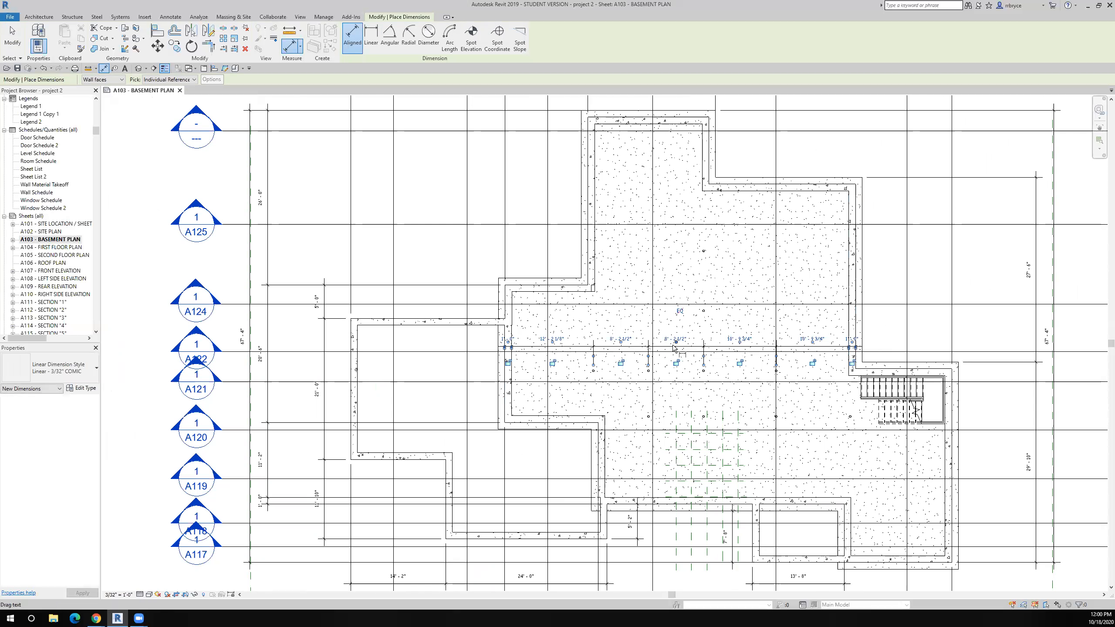
Add a second aligned dimension string from the west wall faces through the single column above the row to the east wall faces
scroll(603, 319, "up", 2)
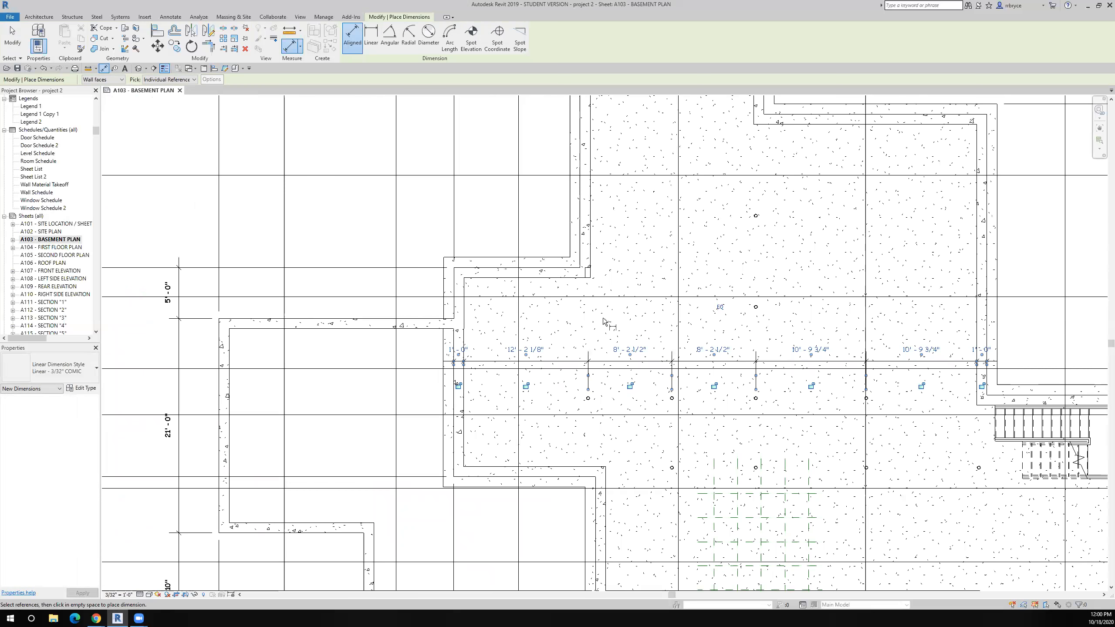
left_click(104, 69)
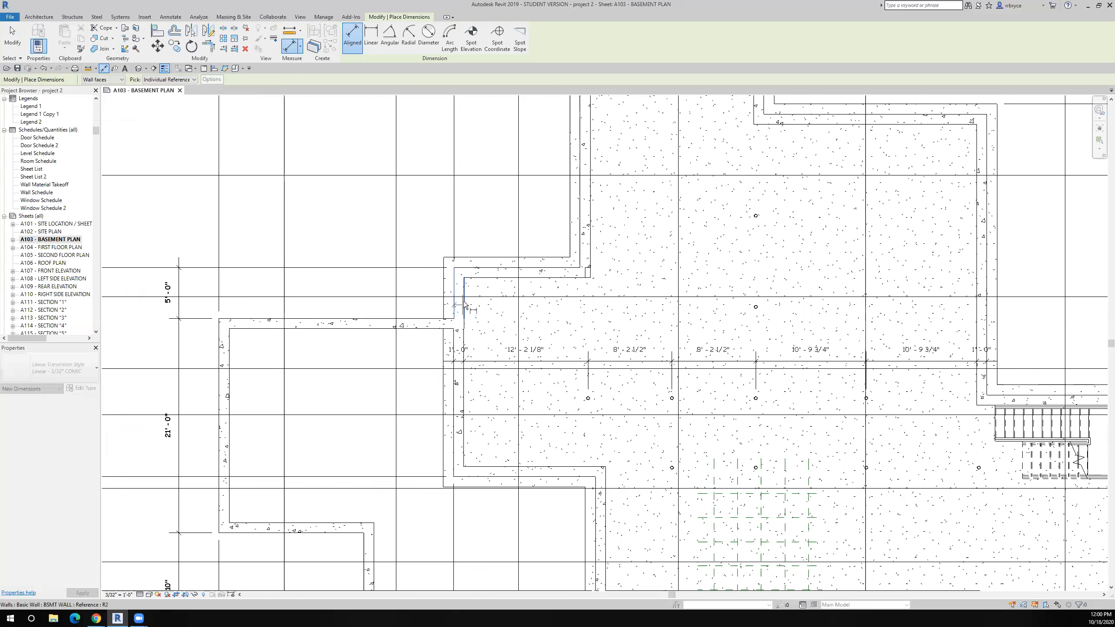
scroll(760, 305, "up", 5)
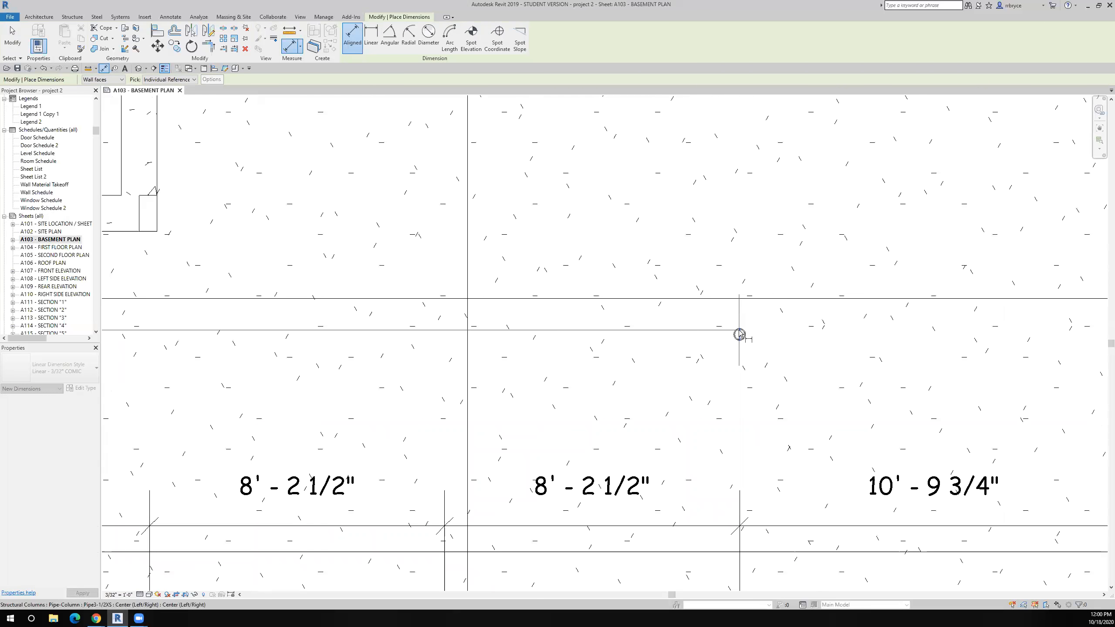
scroll(738, 333, "down", 3)
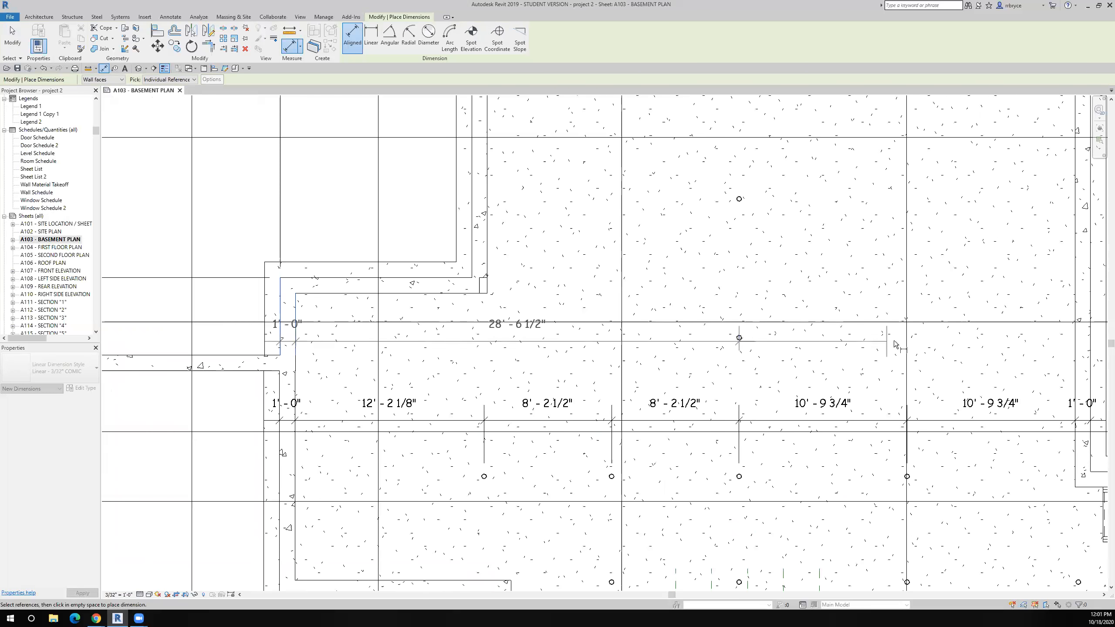
scroll(896, 343, "down", 1)
middle_click_drag(898, 347, 610, 354)
scroll(893, 354, "up", 5)
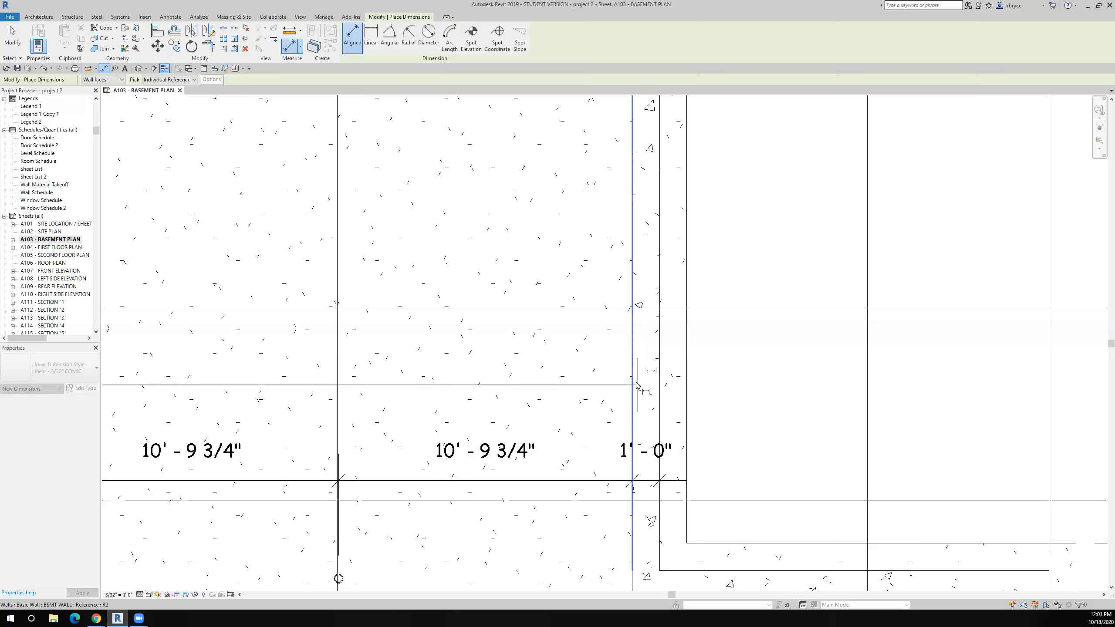
left_click(667, 387)
scroll(666, 386, "down", 3)
left_click(815, 323)
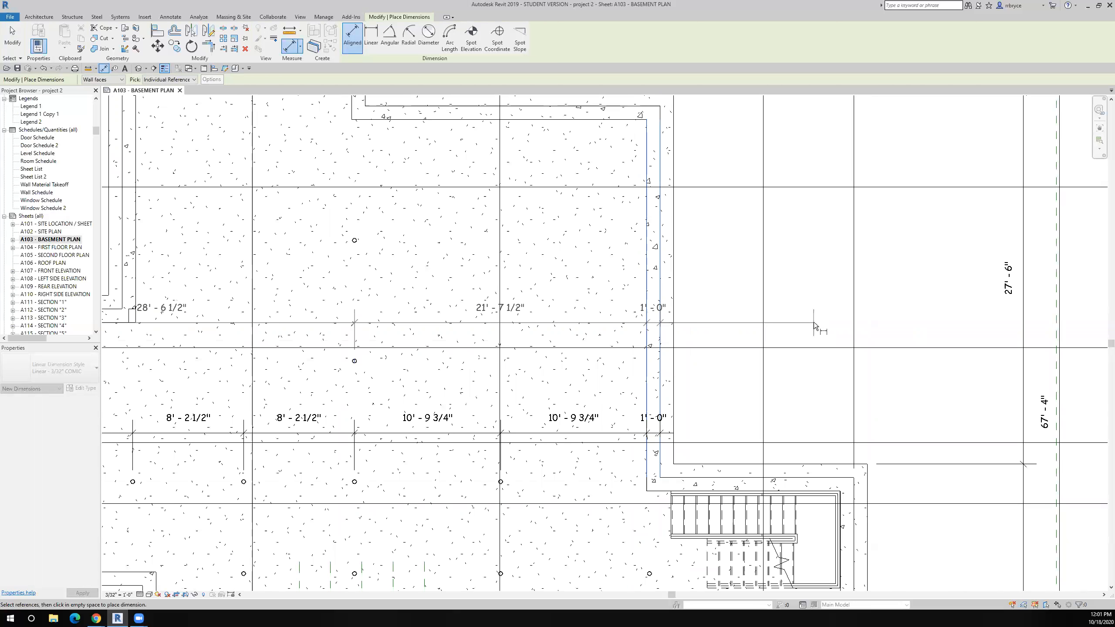
Start a third aligned dimension string at both faces of the northern west wall and continue it to the northernmost column's center
middle_click_drag(447, 240, 746, 269)
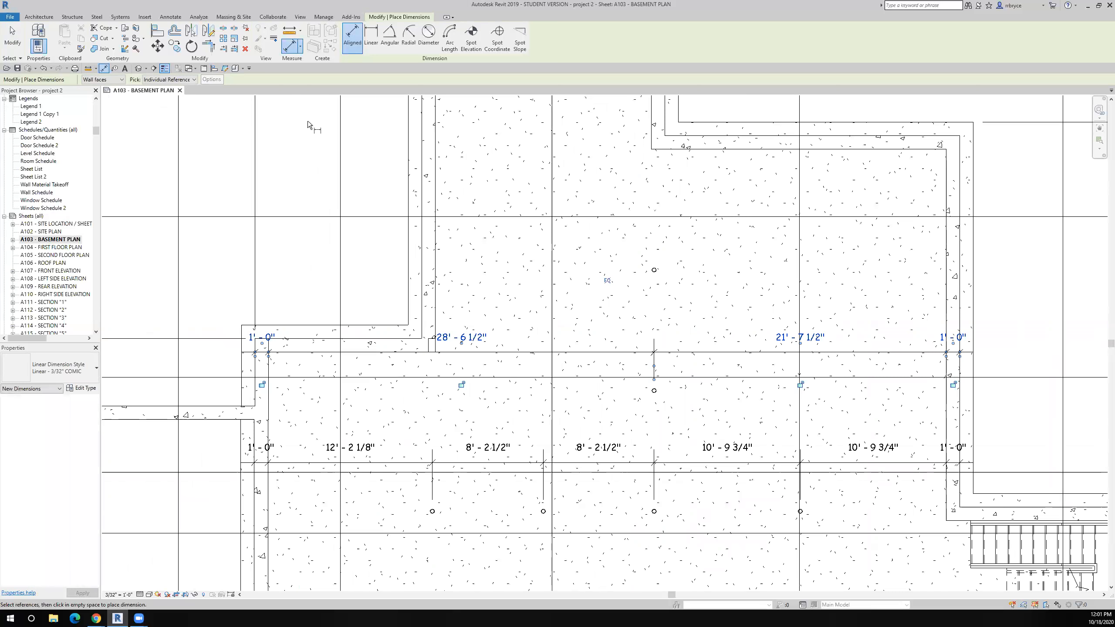
left_click(104, 68)
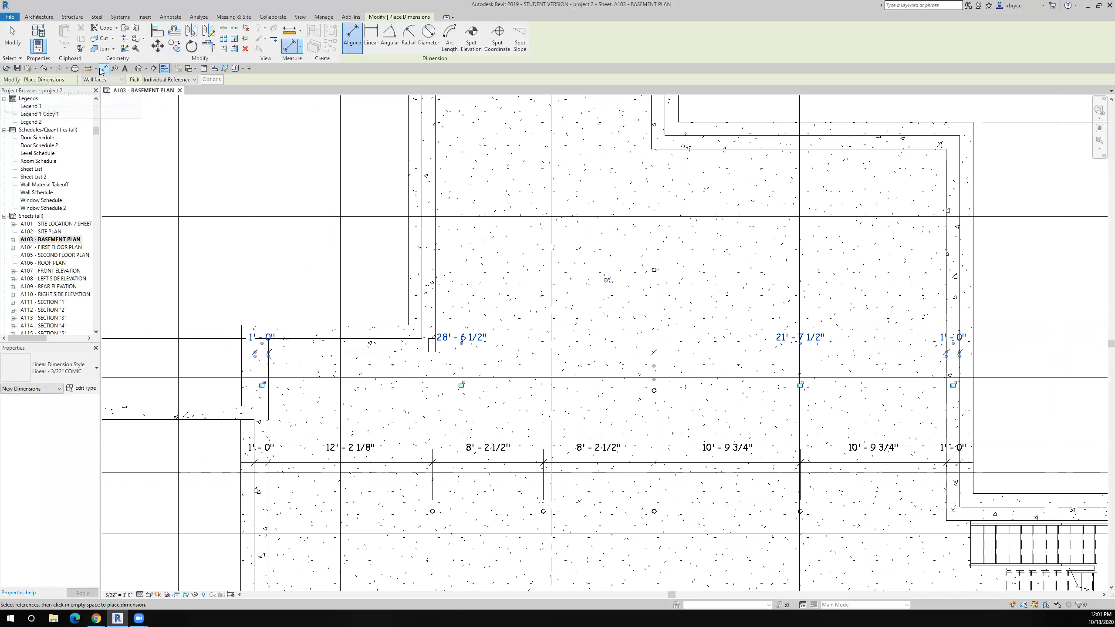
left_click(430, 257)
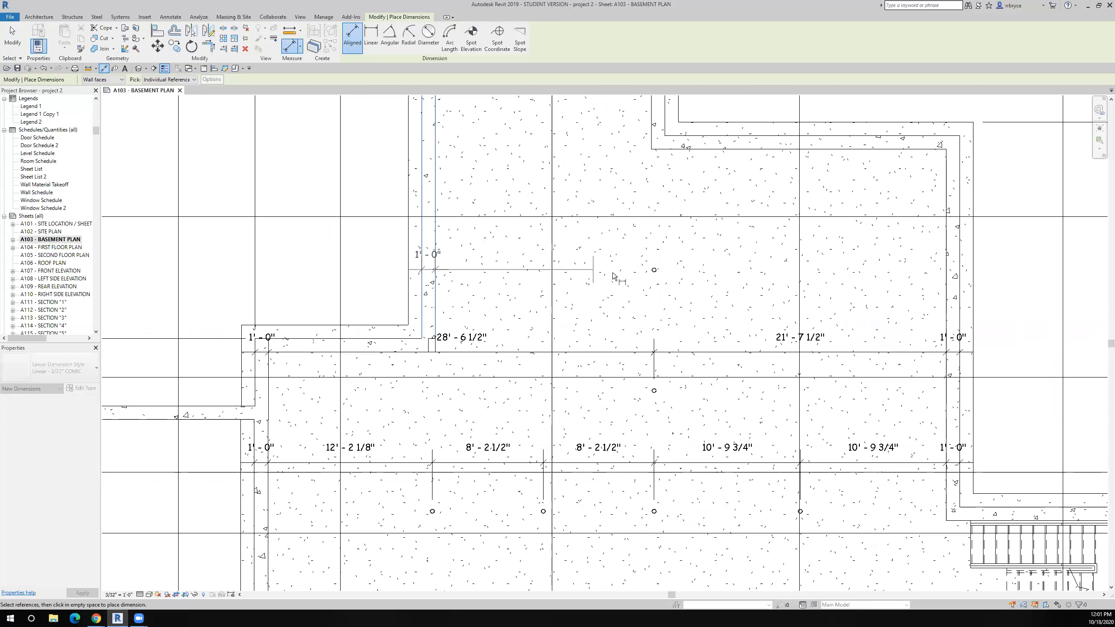
scroll(658, 275, "up", 3)
scroll(654, 269, "up", 1)
left_click(651, 267)
scroll(652, 268, "down", 3)
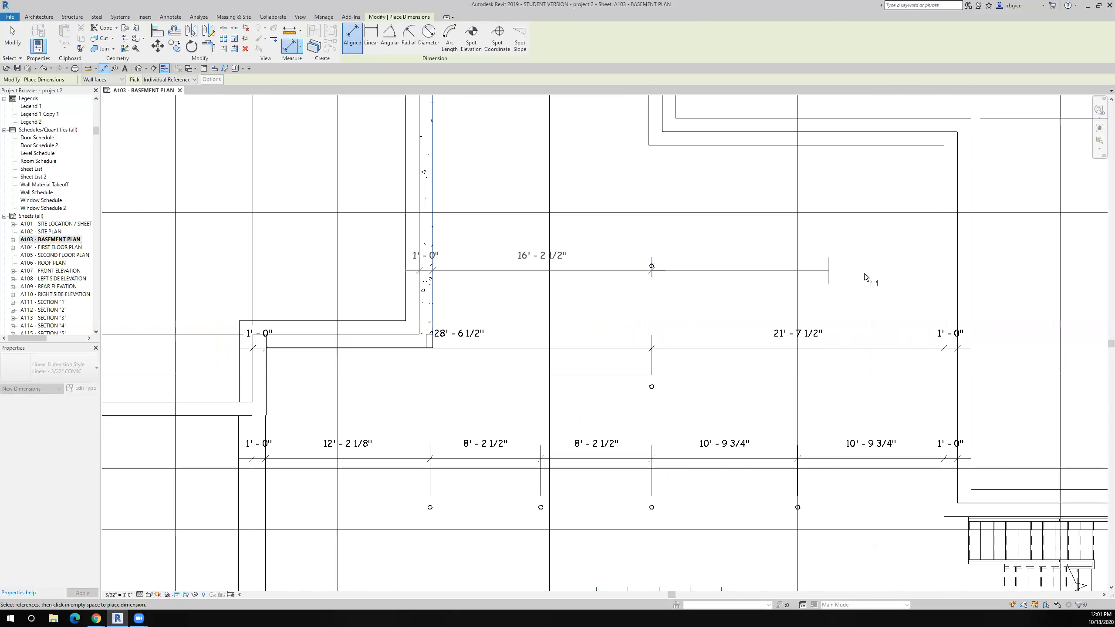
End the northernmost column's dimension string at the two faces of the east wall and place it just above the column
left_click(947, 277)
left_click(960, 276)
scroll(961, 280, "down", 3)
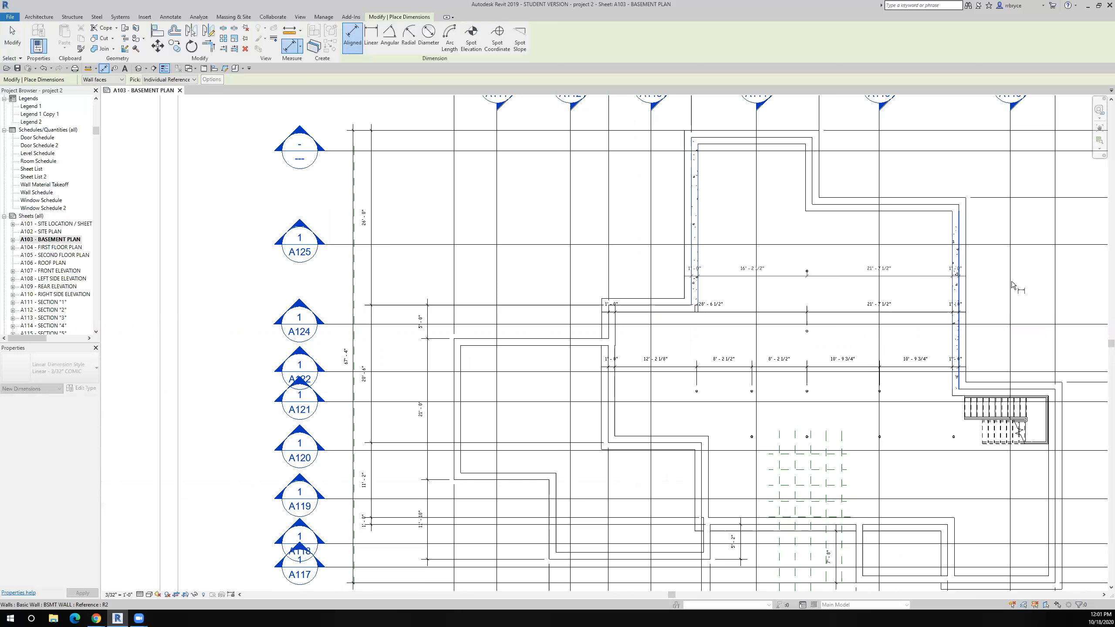
left_click(1014, 257)
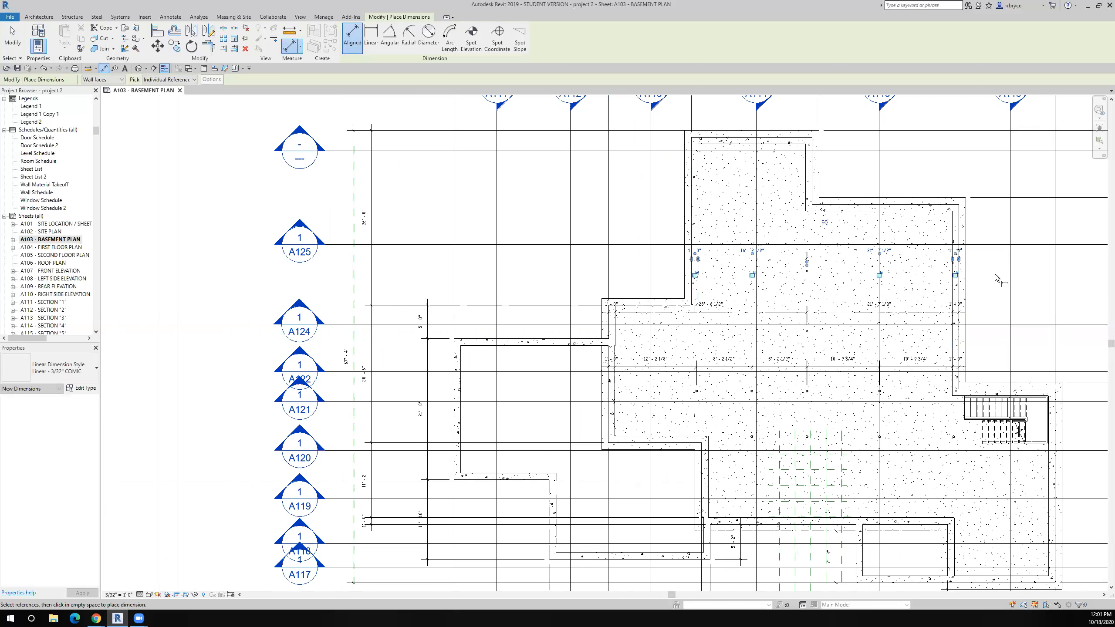
Start an aligned dimension string at the west wall faces beside the lower column row and continue it through the row's first three columns
scroll(995, 274, "down", 1)
scroll(995, 274, "down", 5)
scroll(602, 356, "up", 6)
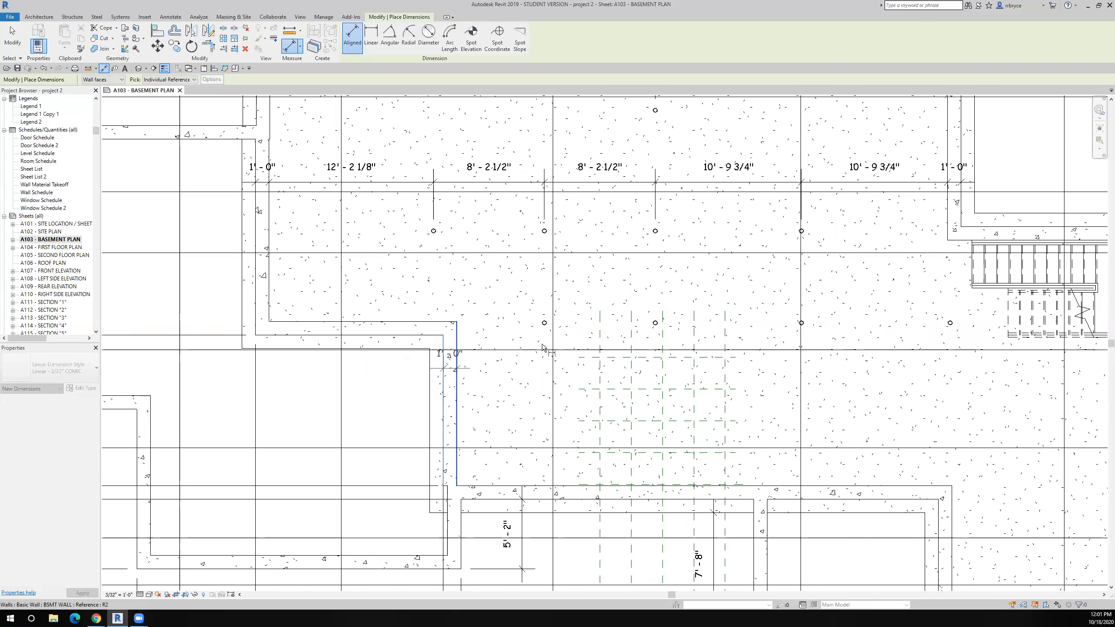
scroll(550, 326, "up", 2)
left_click(540, 320)
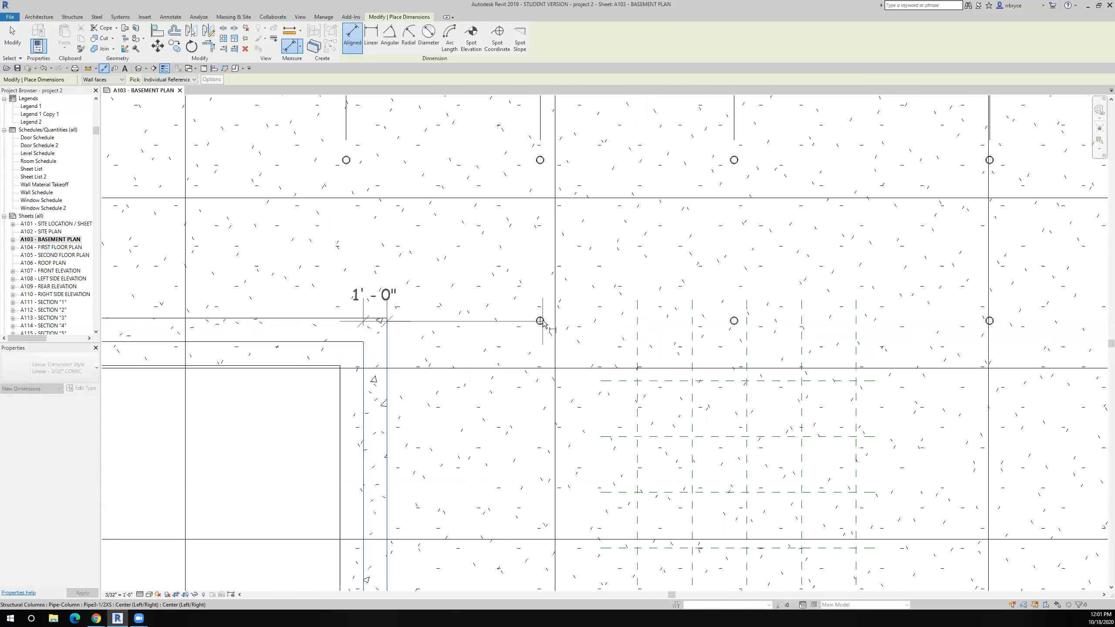
left_click(735, 320)
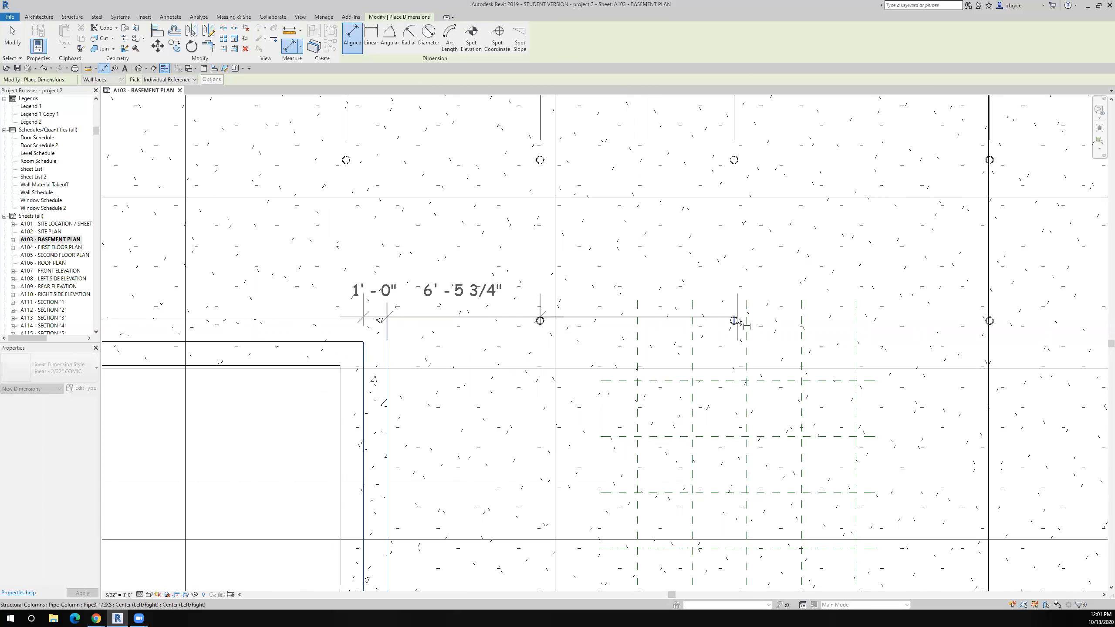
left_click(992, 322)
Extend the lower row's dimension string to the fourth column and the east wall faces beyond the stairs, and place it just above the row
scroll(992, 326, "down", 3)
middle_click_drag(987, 338, 521, 429)
scroll(638, 418, "up", 2)
left_click(589, 403)
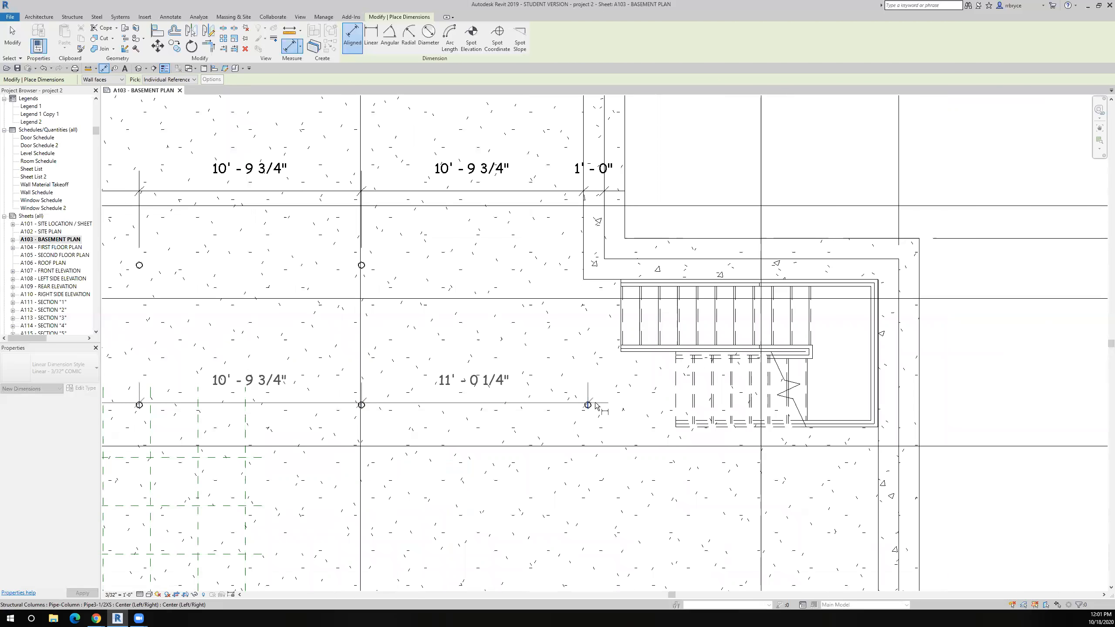
left_click(878, 448)
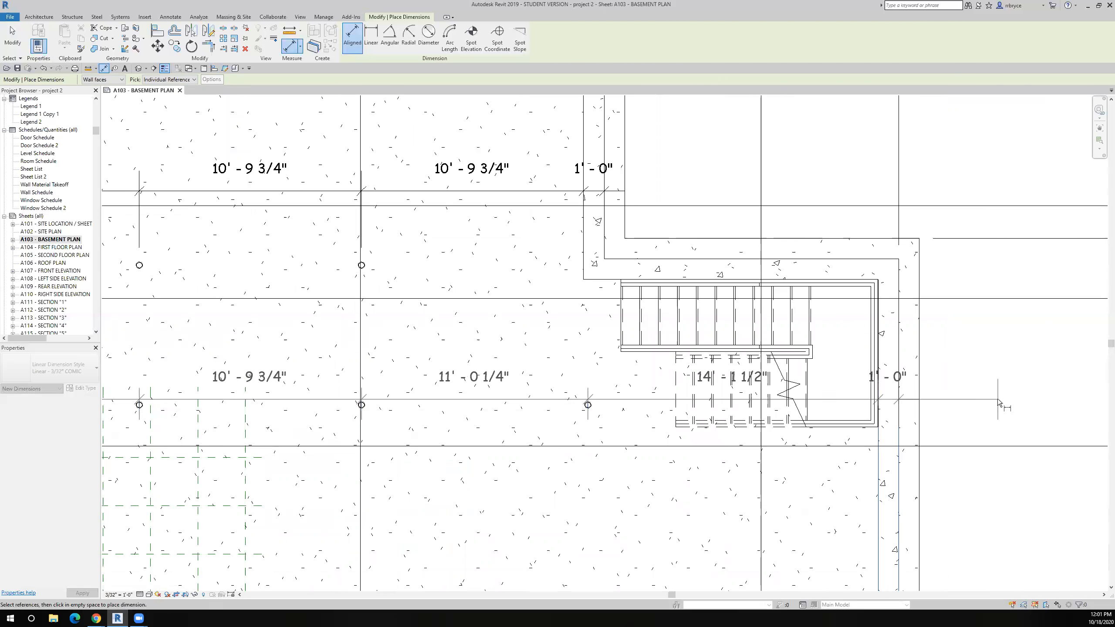
scroll(998, 401, "down", 3)
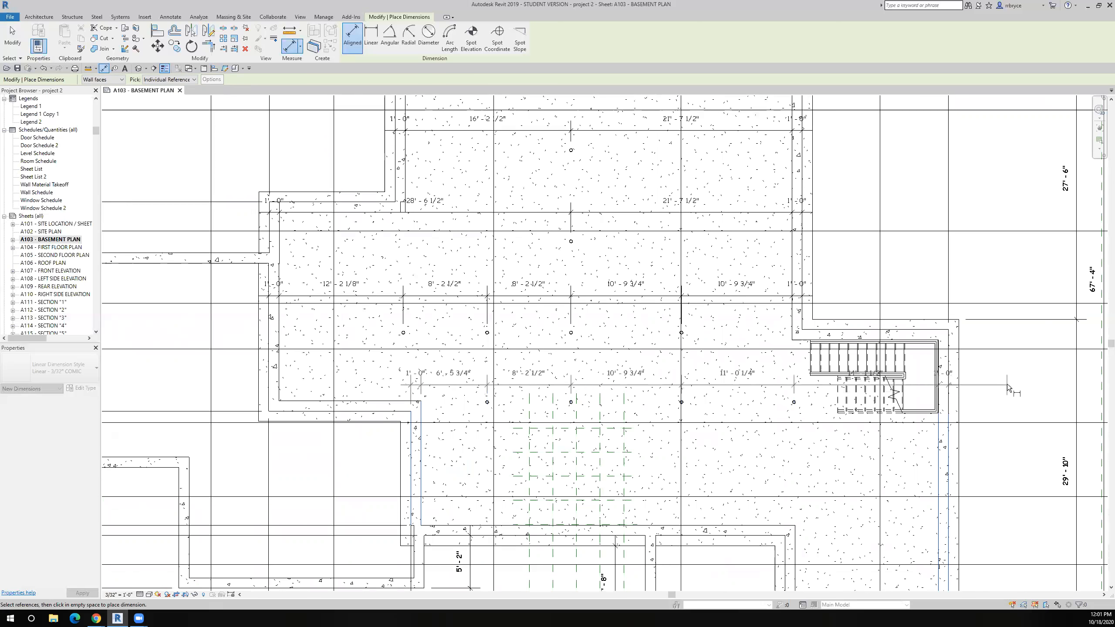
left_click(1007, 384)
scroll(983, 426, "down", 2)
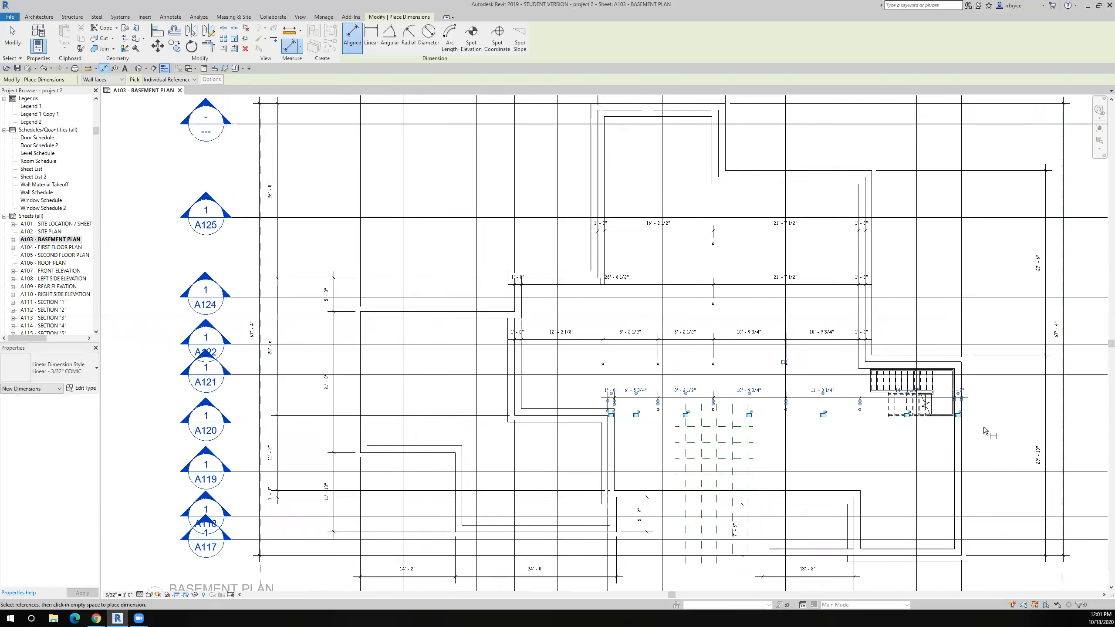
middle_click_drag(983, 427, 971, 381)
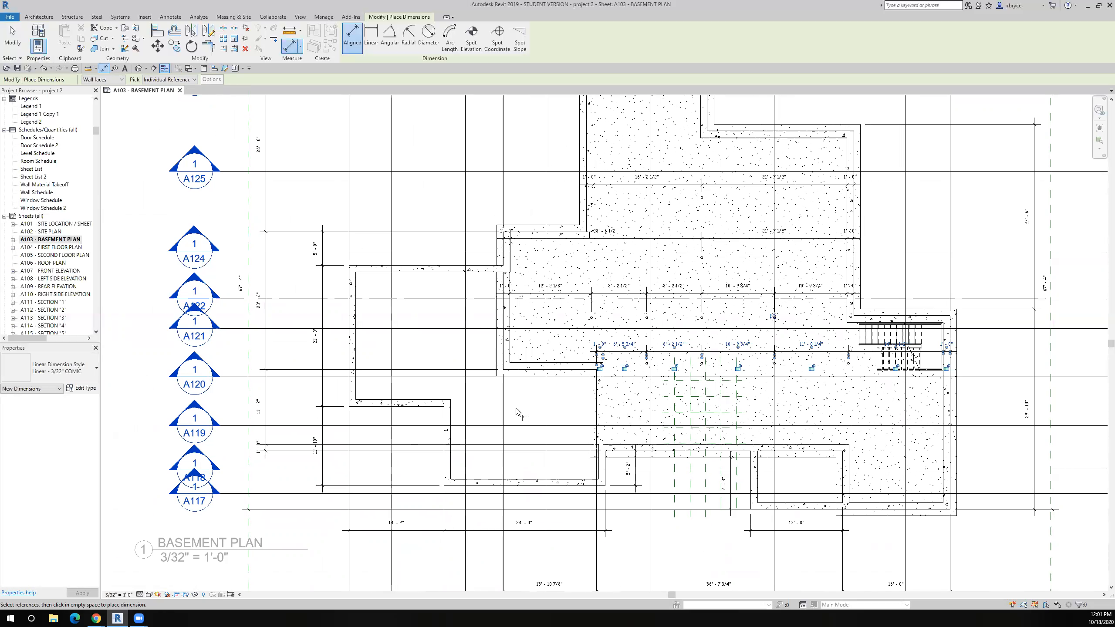
Edit the witness lines of the vertical 5'-2" dimension, adding the south wall's inner face and the lower row's first column center
left_click(18, 43)
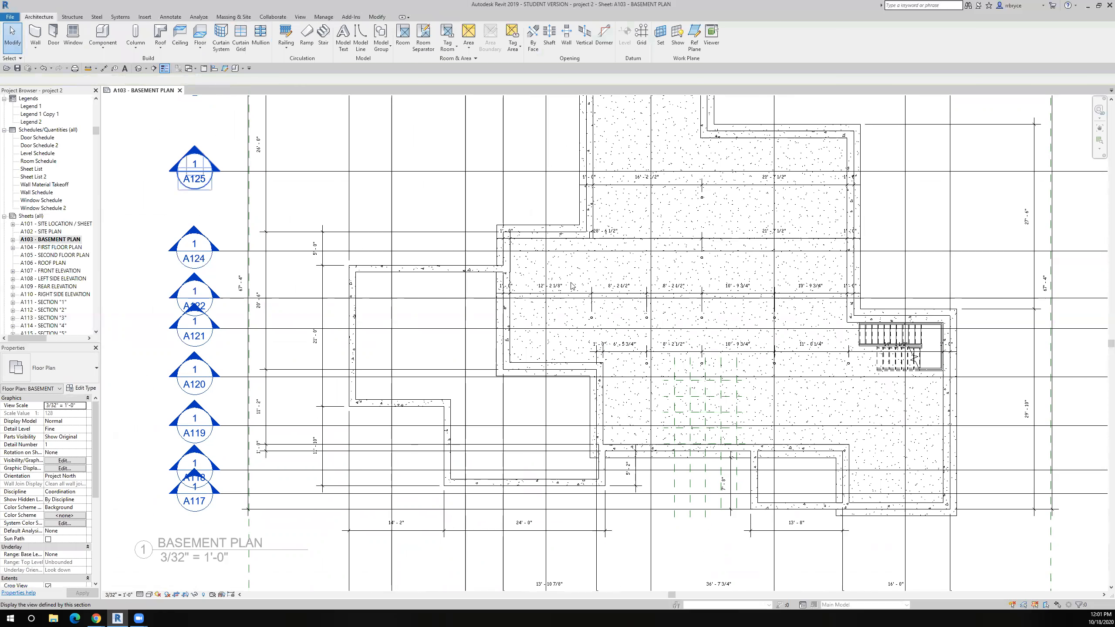
left_click(634, 477)
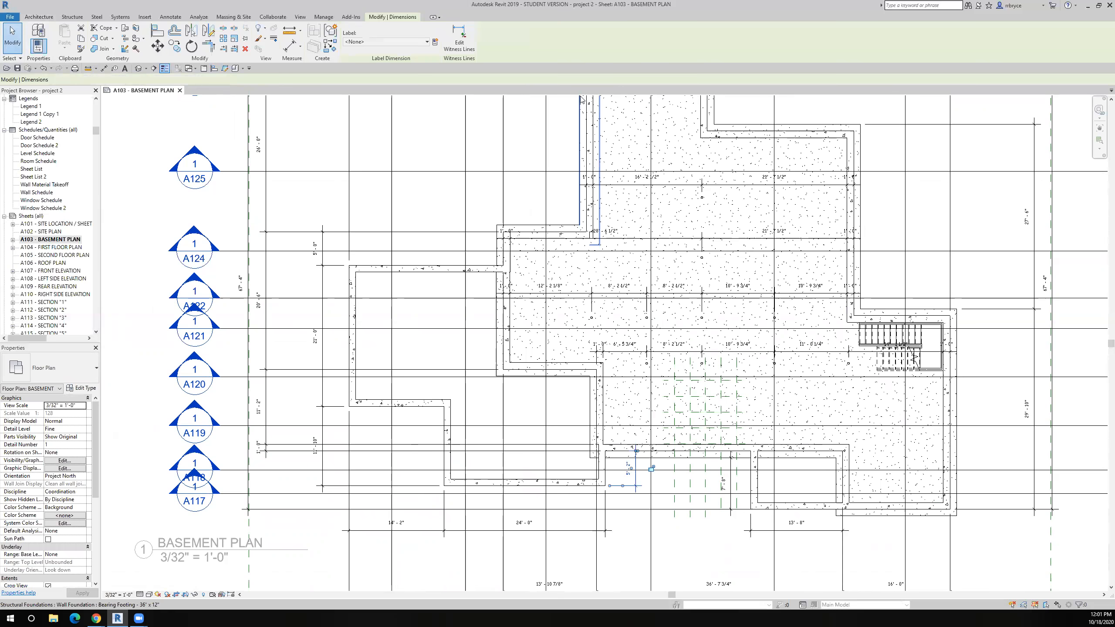
left_click(459, 40)
scroll(627, 385, "up", 3)
scroll(627, 385, "up", 4)
scroll(667, 513, "down", 5)
middle_click_drag(667, 513, 690, 382)
left_click(702, 435)
scroll(713, 266, "up", 2)
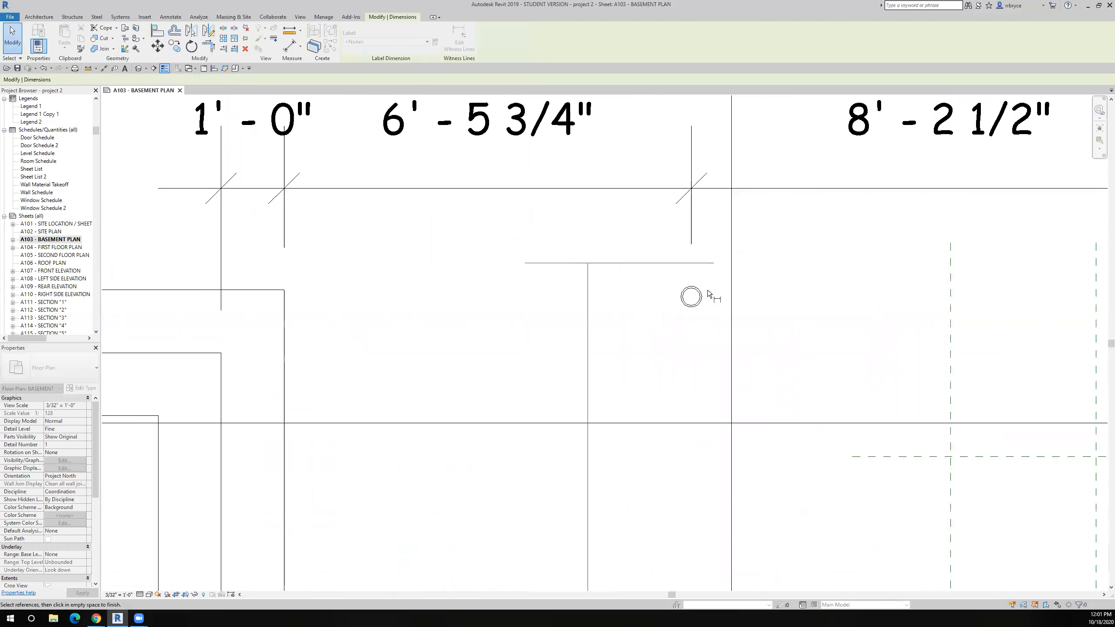
scroll(704, 207, "down", 5)
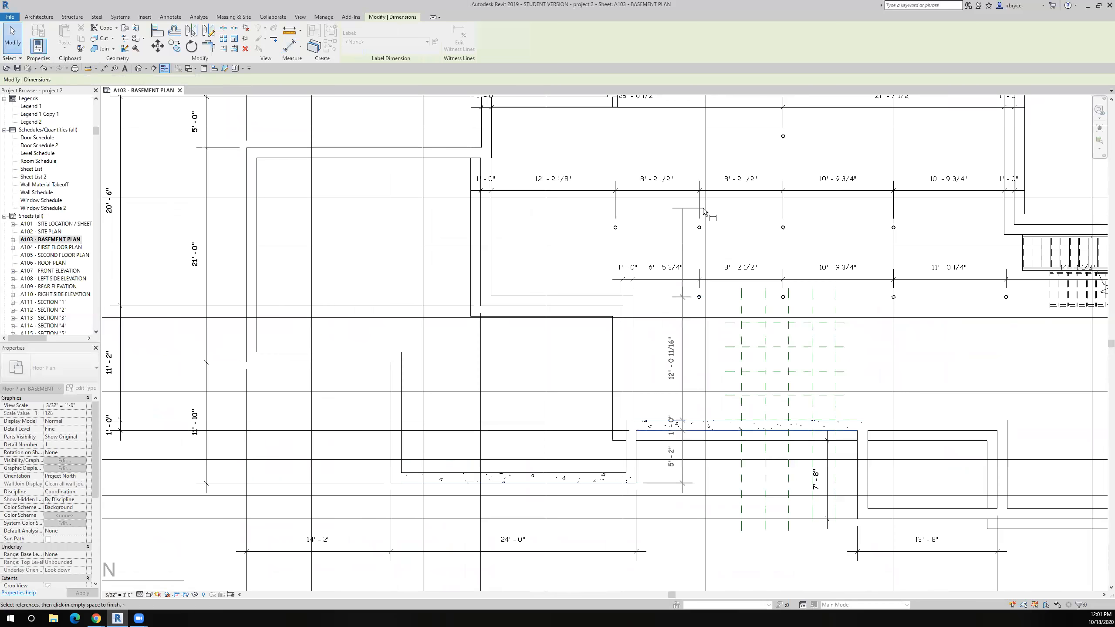
Add vertical witness lines at the second column of the upper row and at the two single columns north of it
scroll(703, 208, "up", 6)
scroll(690, 287, "down", 4)
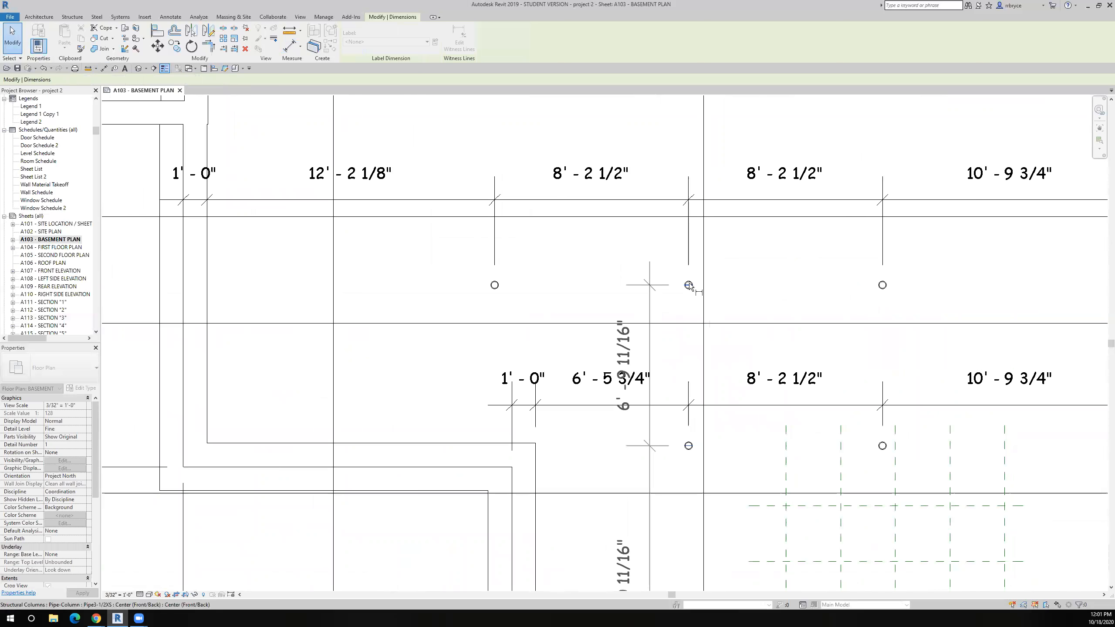
scroll(716, 246, "up", 3)
scroll(741, 225, "up", 5)
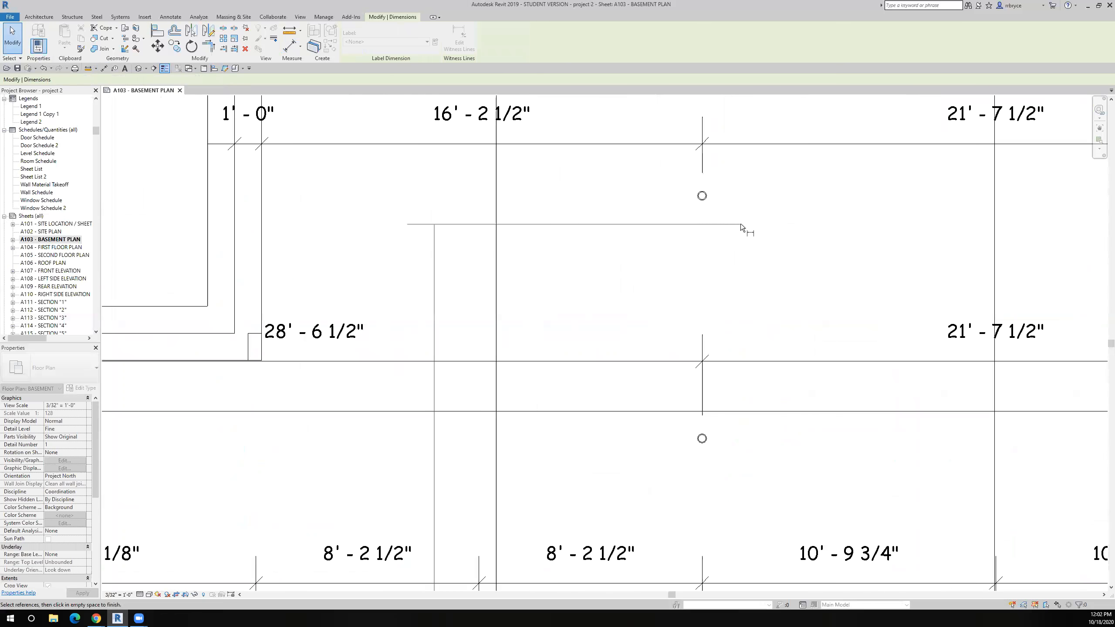
left_click(703, 438)
left_click(702, 197)
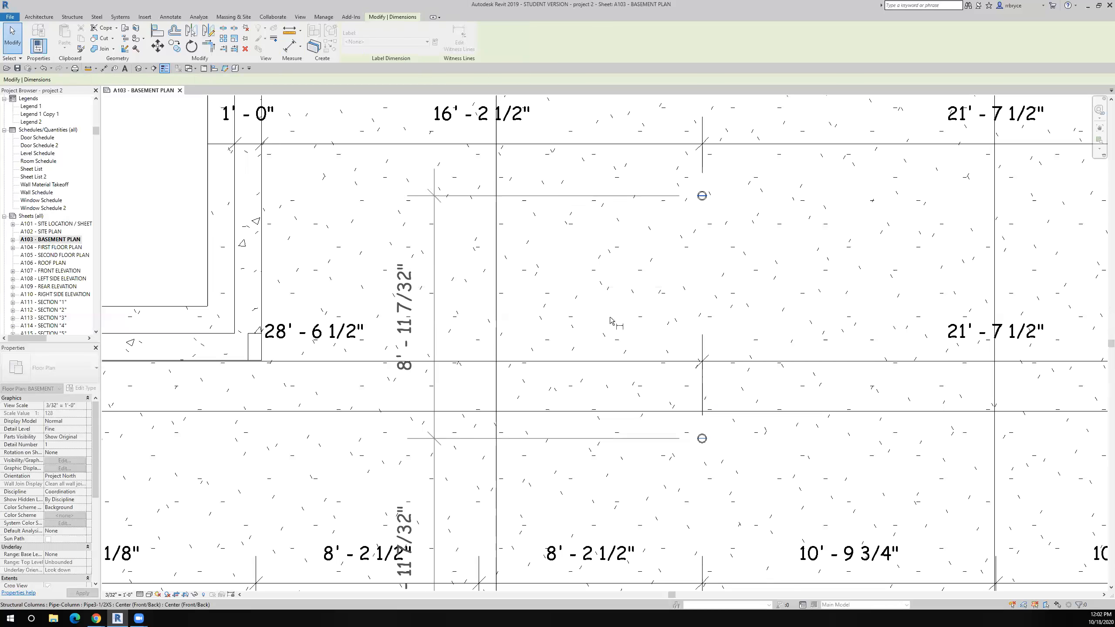
Complete the vertical dimension string with witness lines at the inner and outer faces of the north wall, and deselect it
scroll(611, 318, "down", 6)
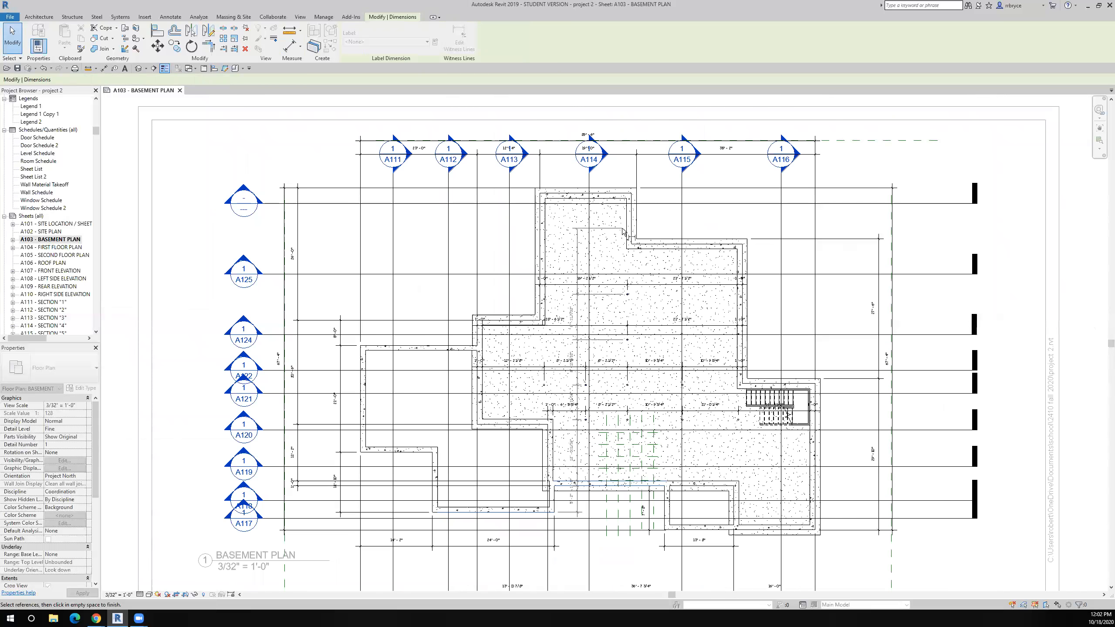
scroll(614, 219, "up", 2)
scroll(601, 180, "up", 2)
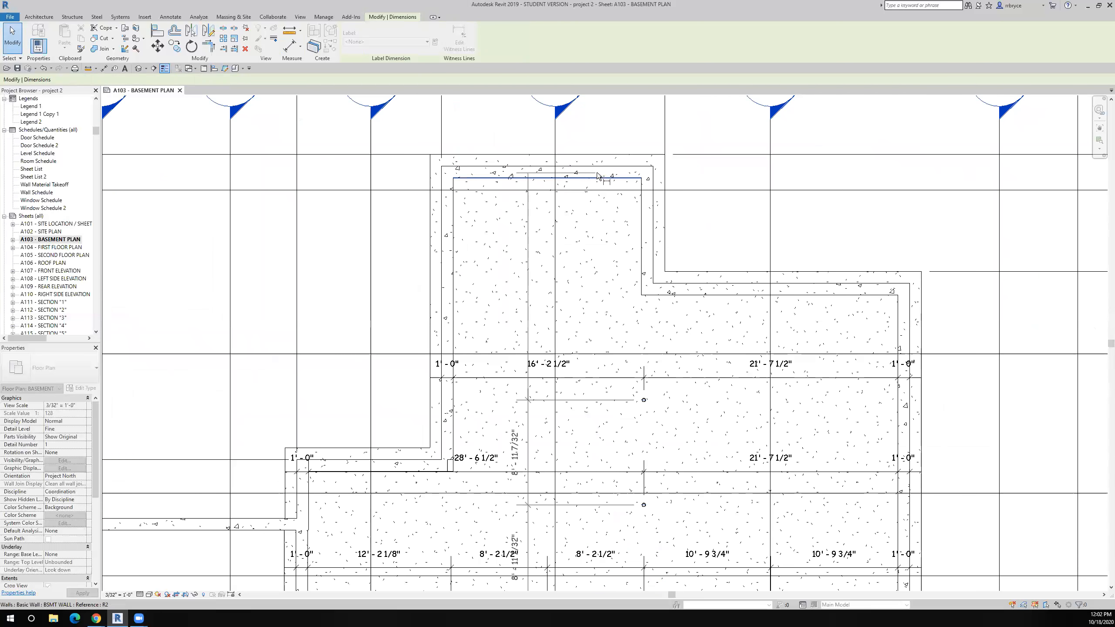
left_click(585, 182)
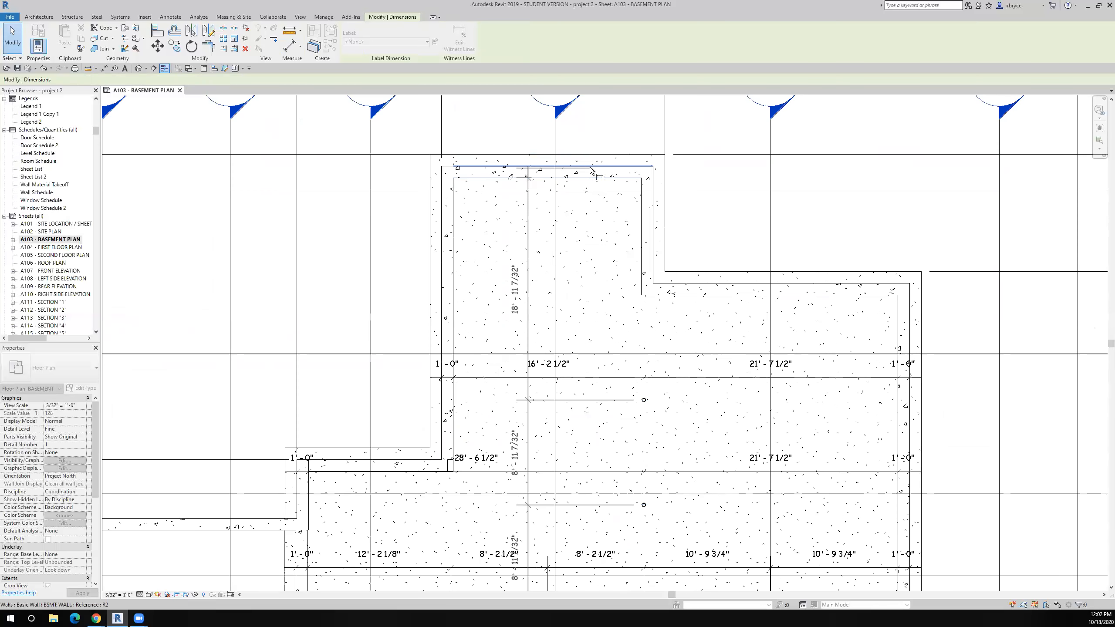
left_click(590, 168)
scroll(590, 168, "down", 3)
left_click(596, 147)
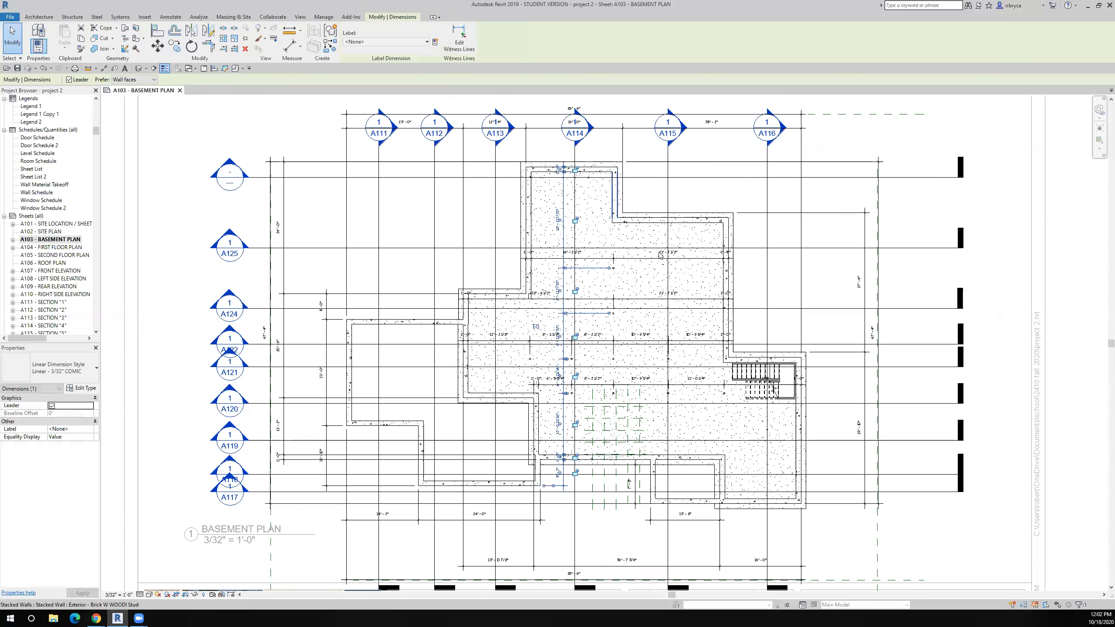
scroll(650, 342, "up", 3)
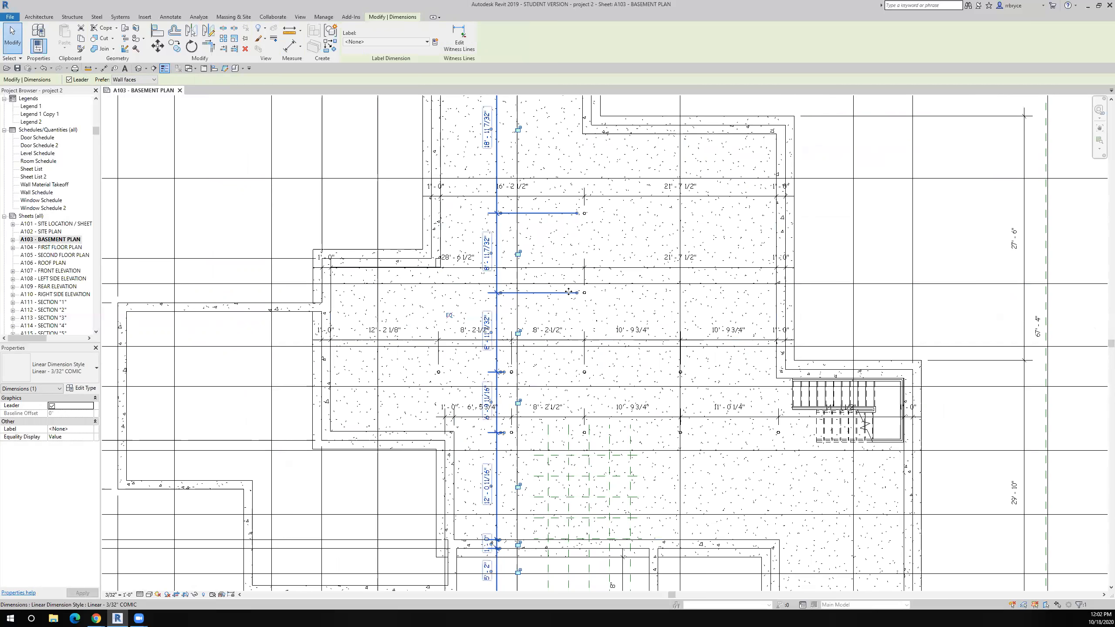
left_click(875, 230)
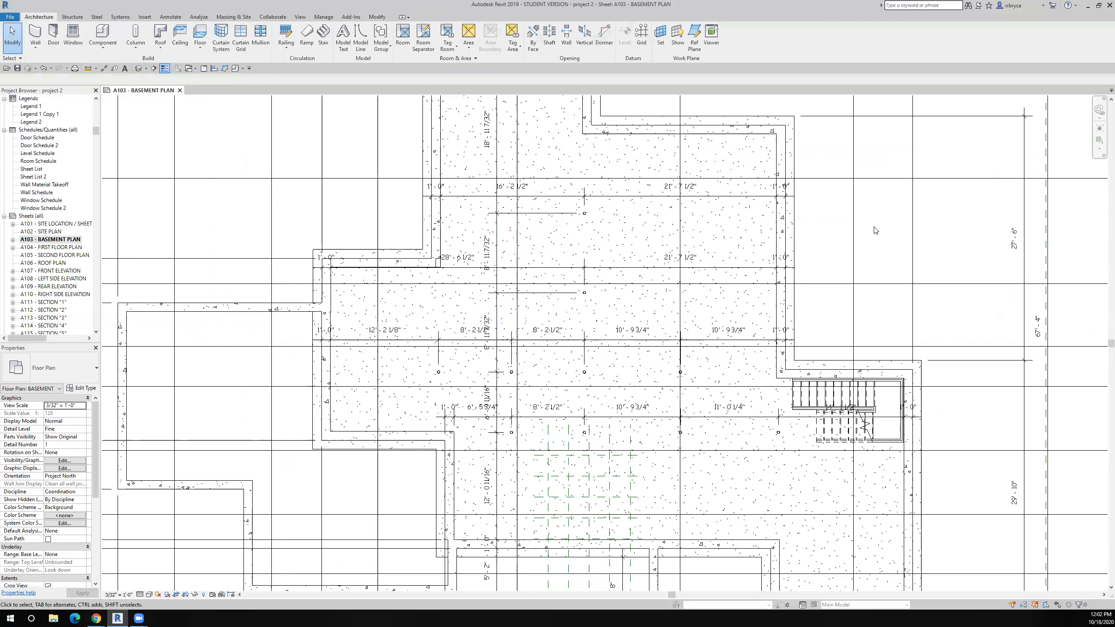
Set the basement floor plan's Show Hidden Lines property to All so the footings display as dashed lines
scroll(875, 231, "down", 4)
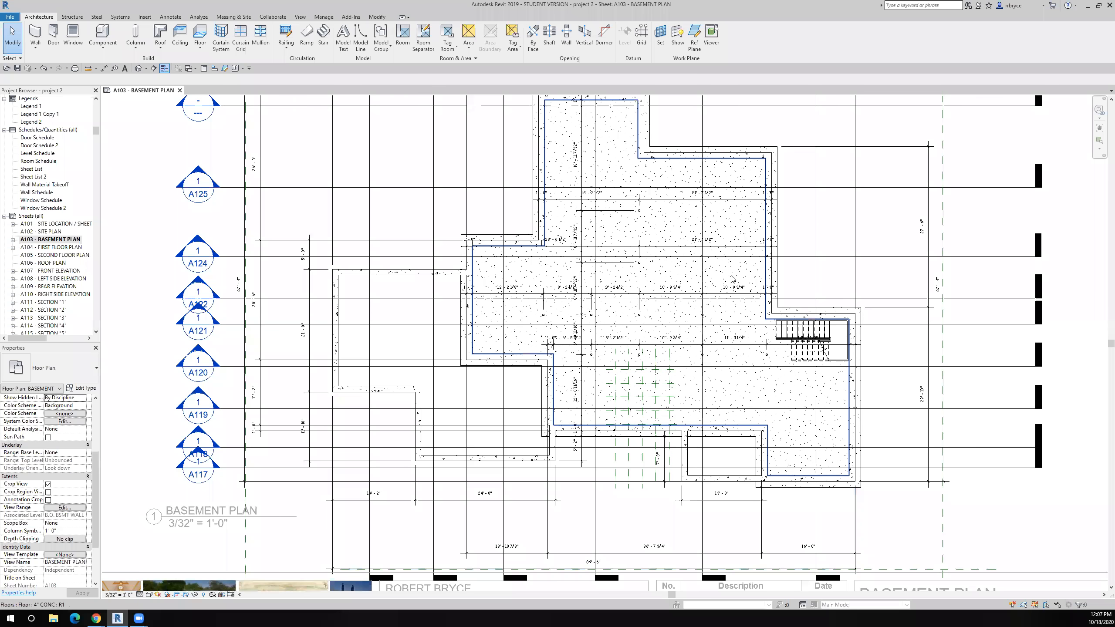
scroll(731, 279, "up", 2)
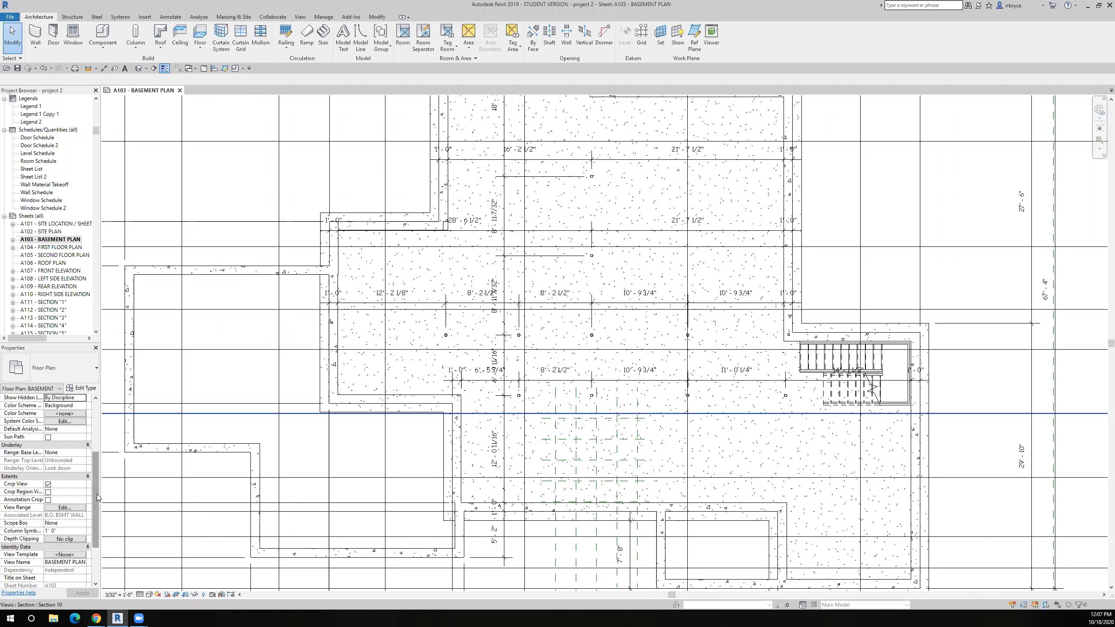
scroll(97, 483, "up", 5)
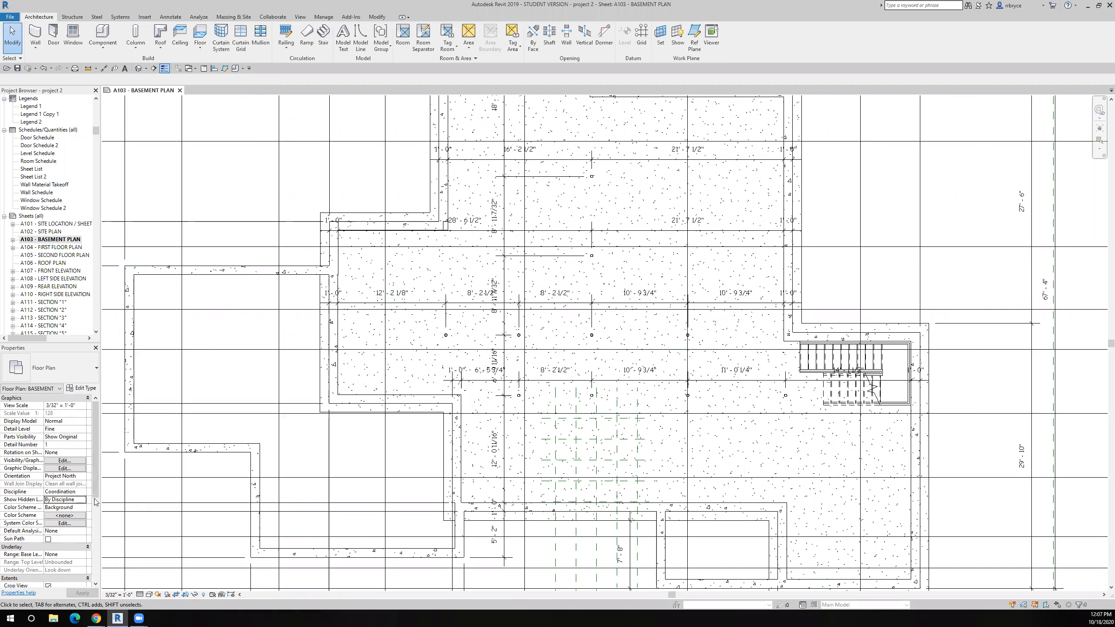
left_click(65, 499)
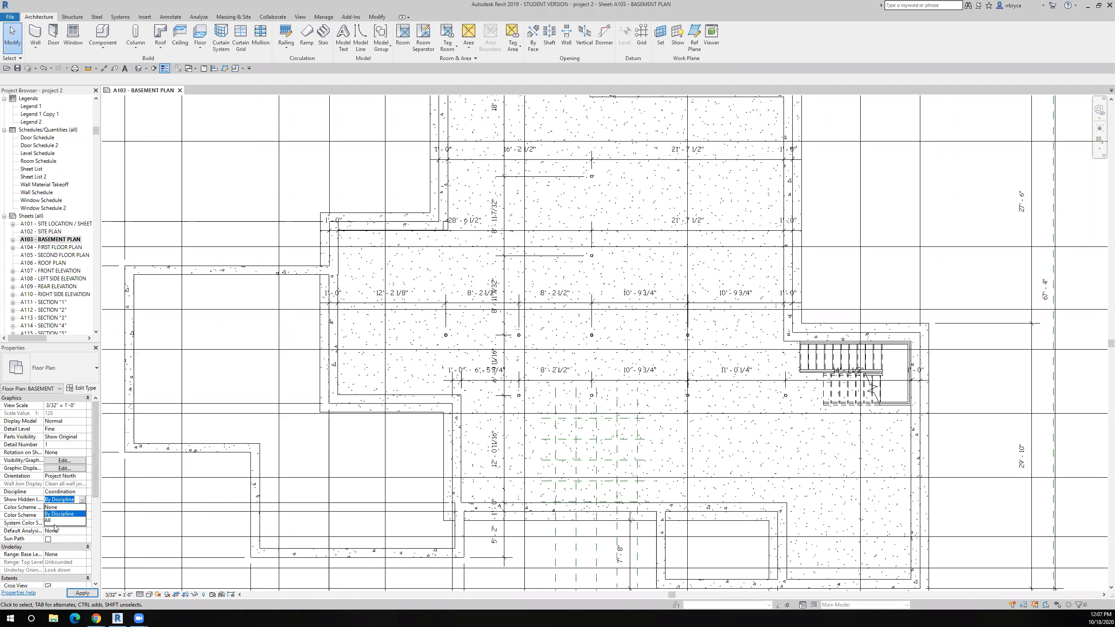
left_click(51, 521)
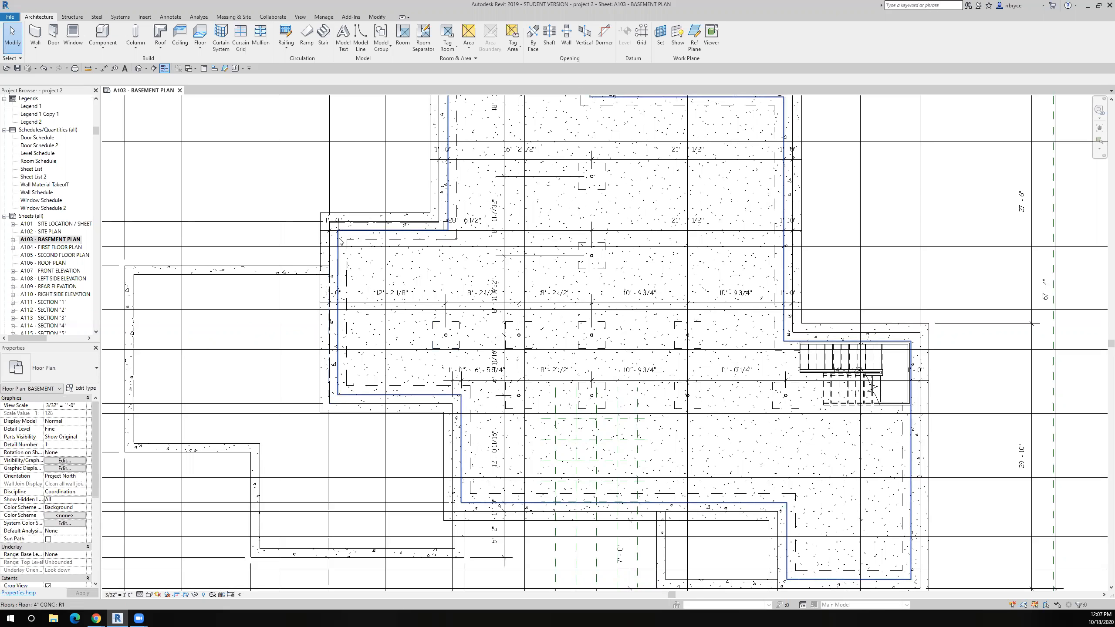
scroll(451, 325, "down", 3)
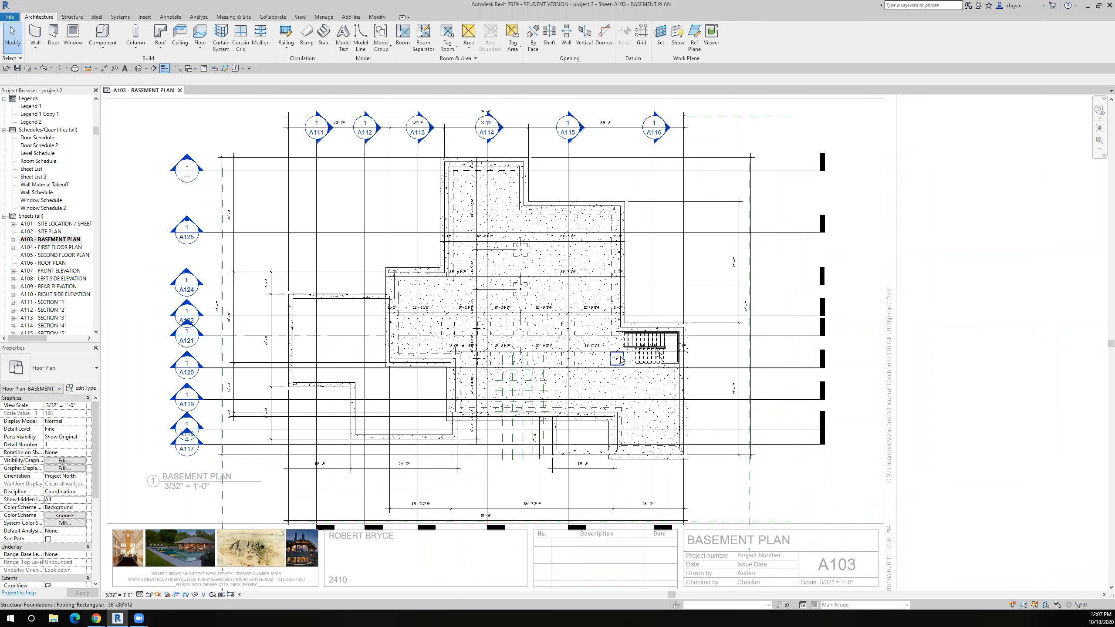
scroll(614, 373, "up", 3)
scroll(614, 372, "down", 3)
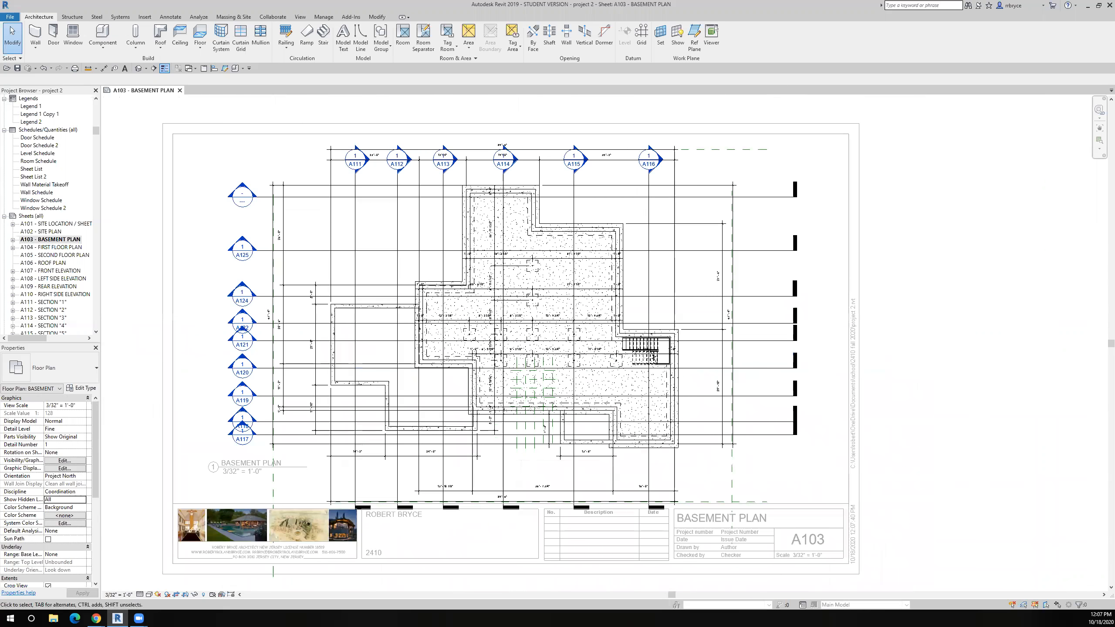